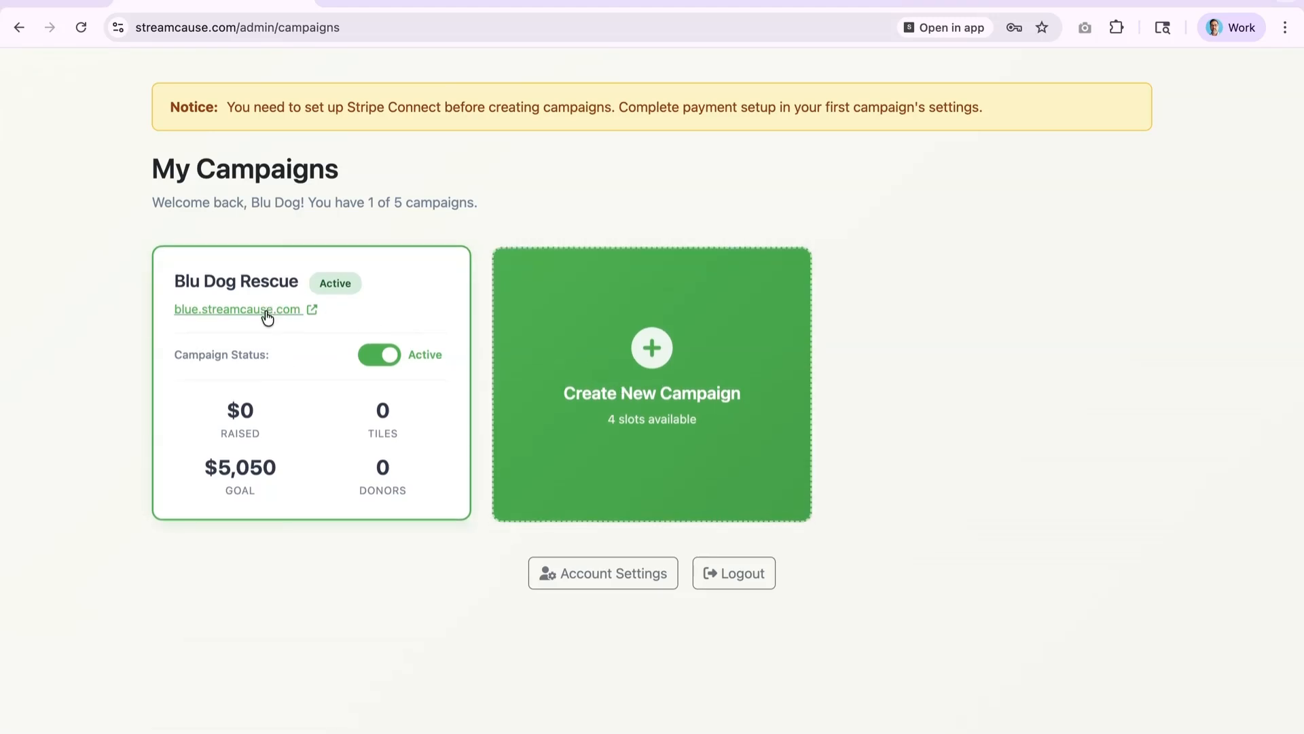
- Open the Blu Dog Rescue campaign card from My Campaigns
left_click(309, 372)
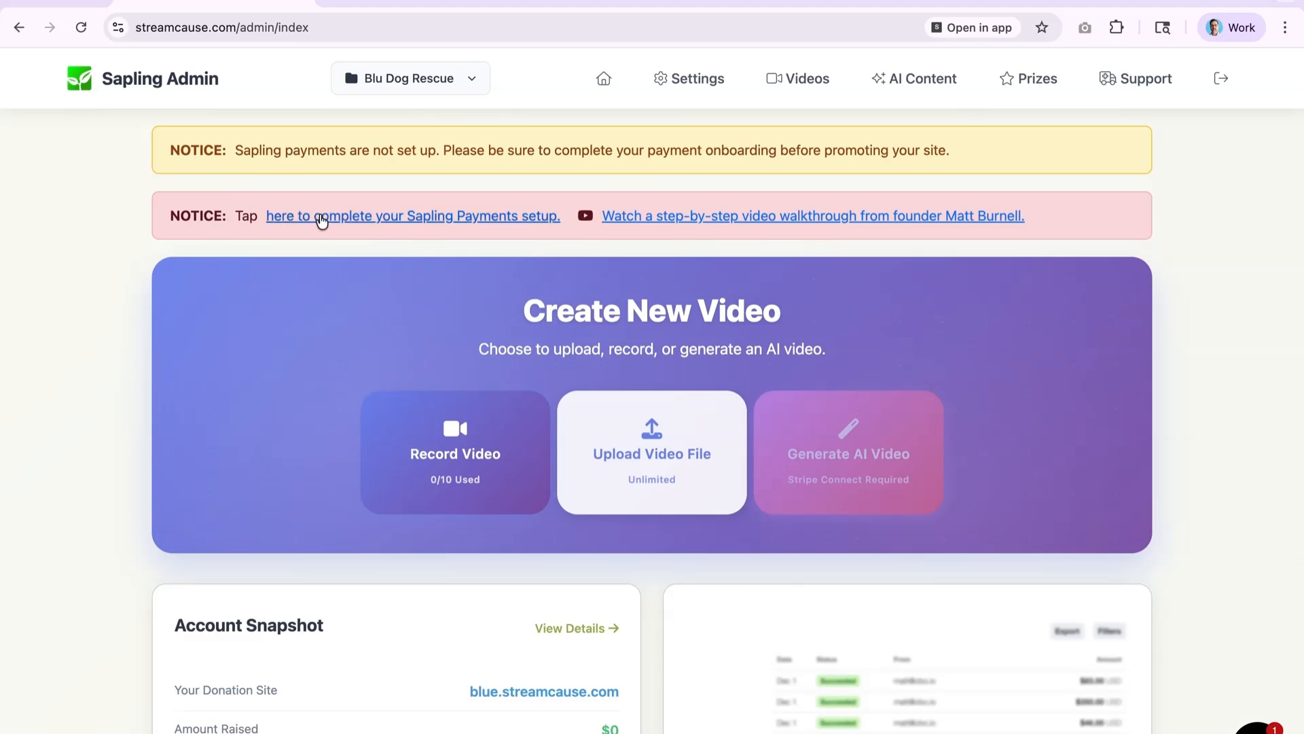
- Start Sapling Payments setup and verify using Stripe's test phone number and test code
left_click(378, 221)
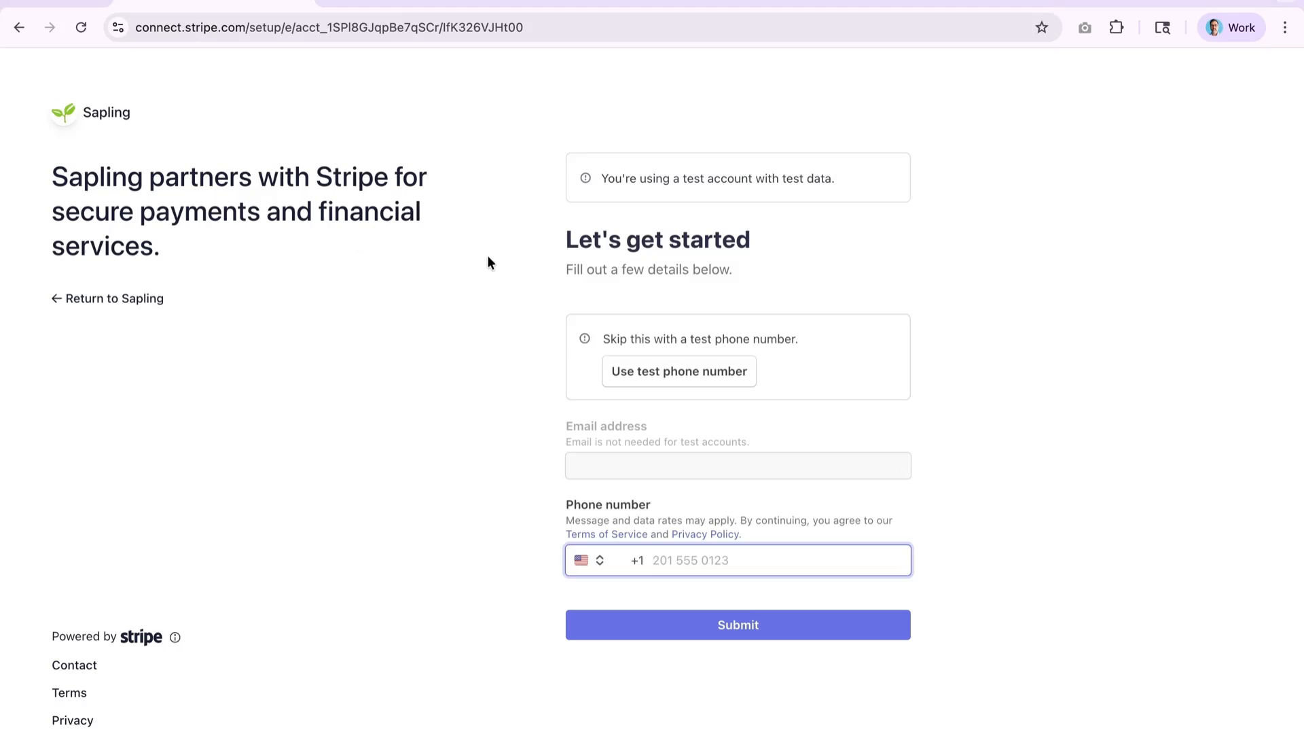
left_click(673, 377)
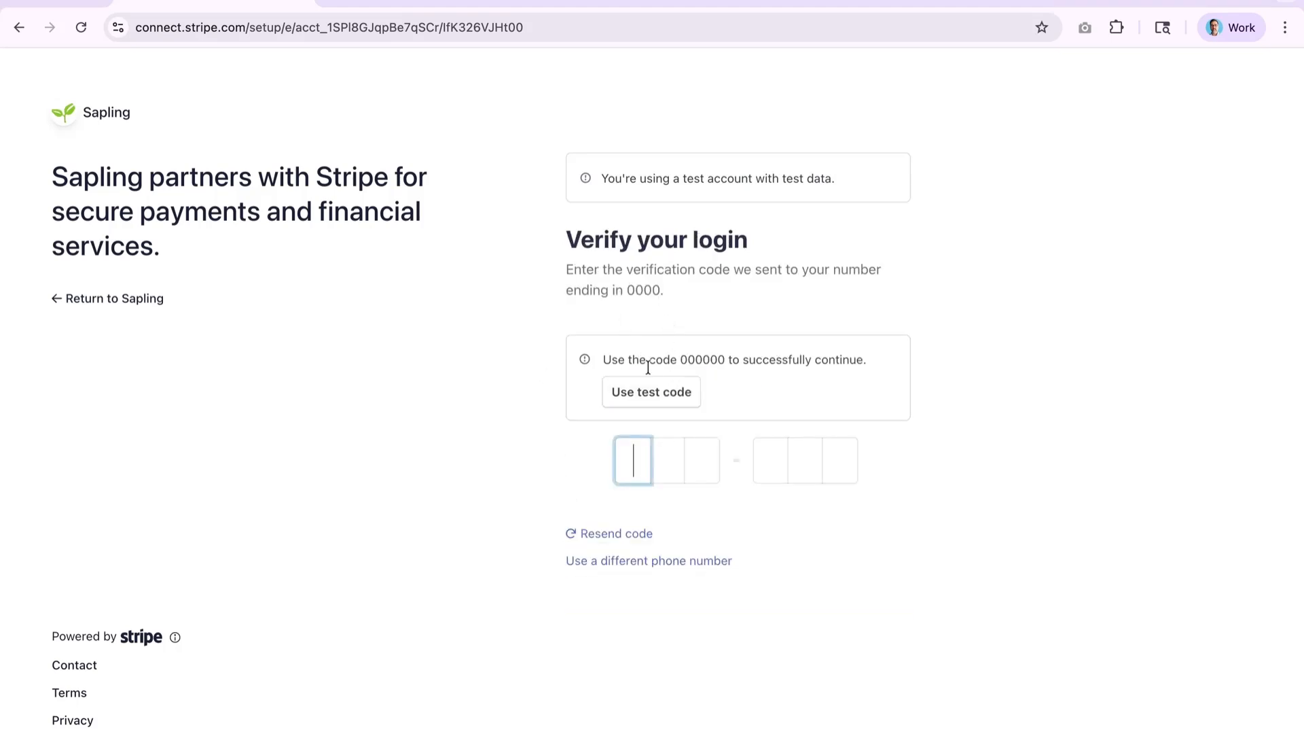
left_click(643, 398)
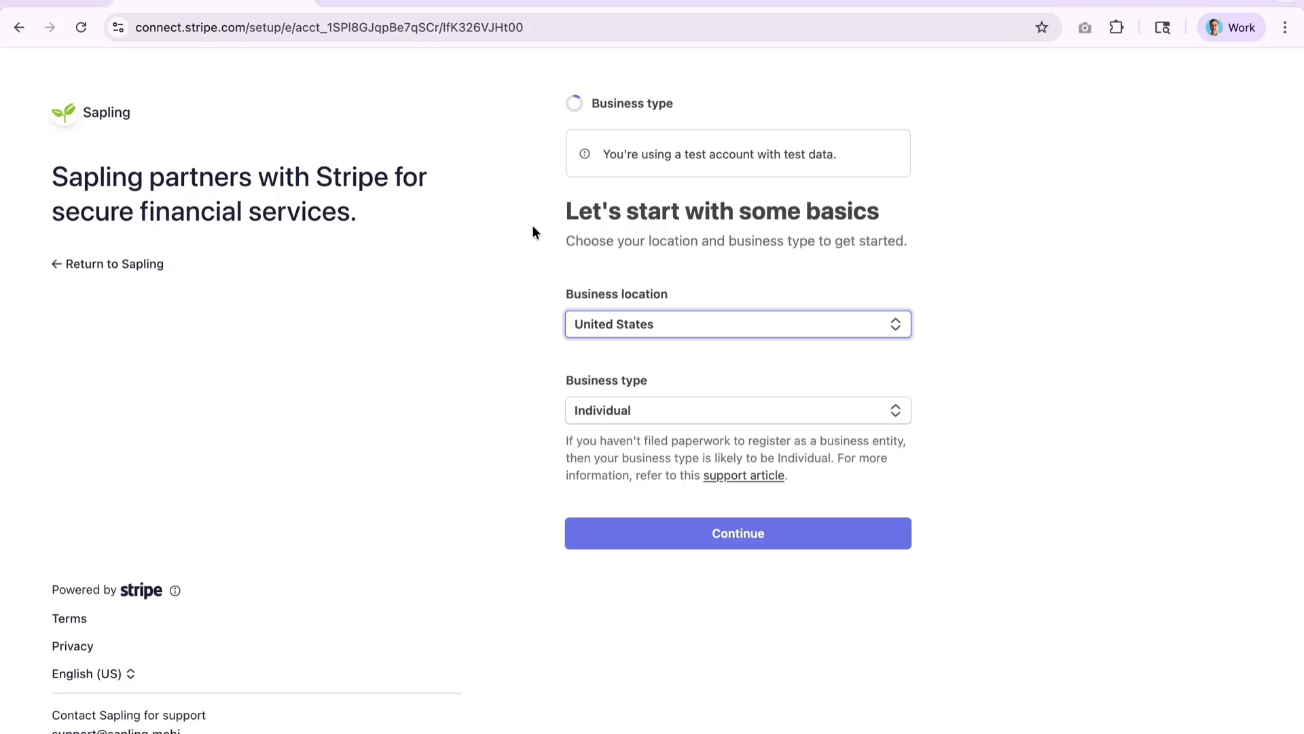
- Change the business type from Individual to Nonprofit organization and continue
left_click(532, 224)
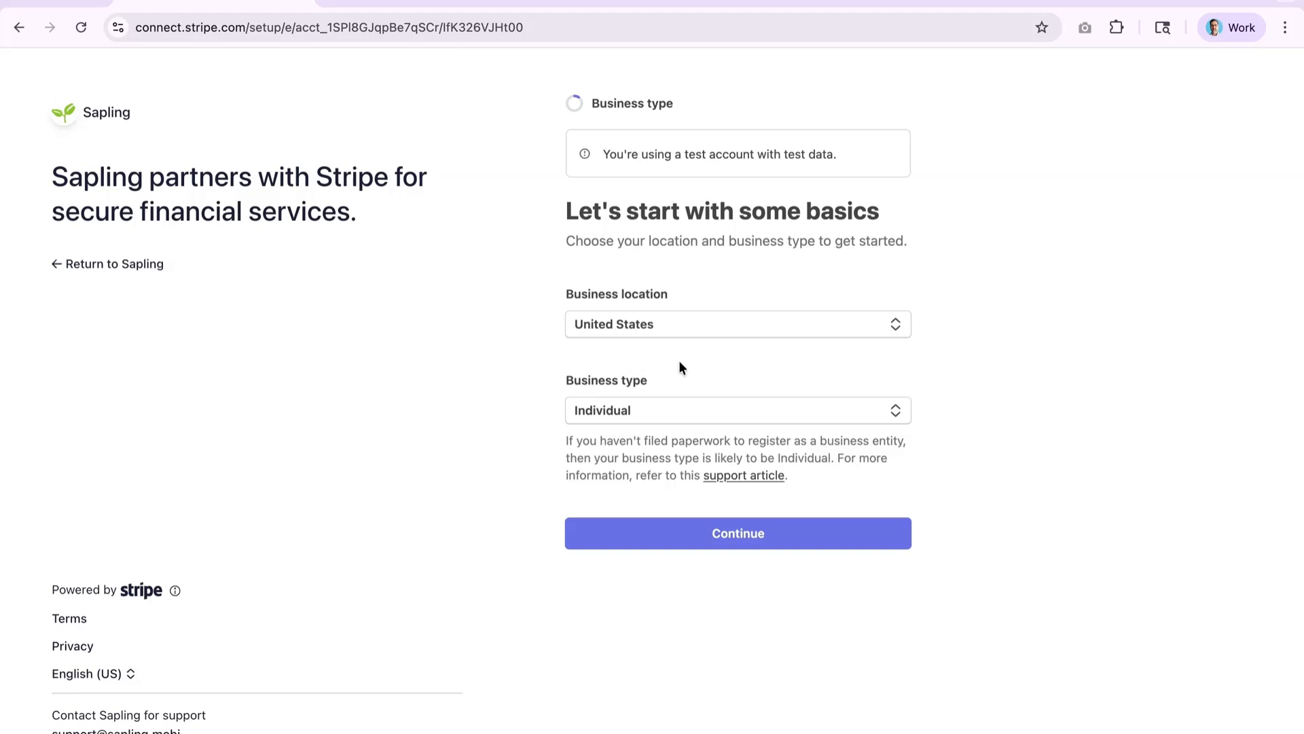
left_click(662, 413)
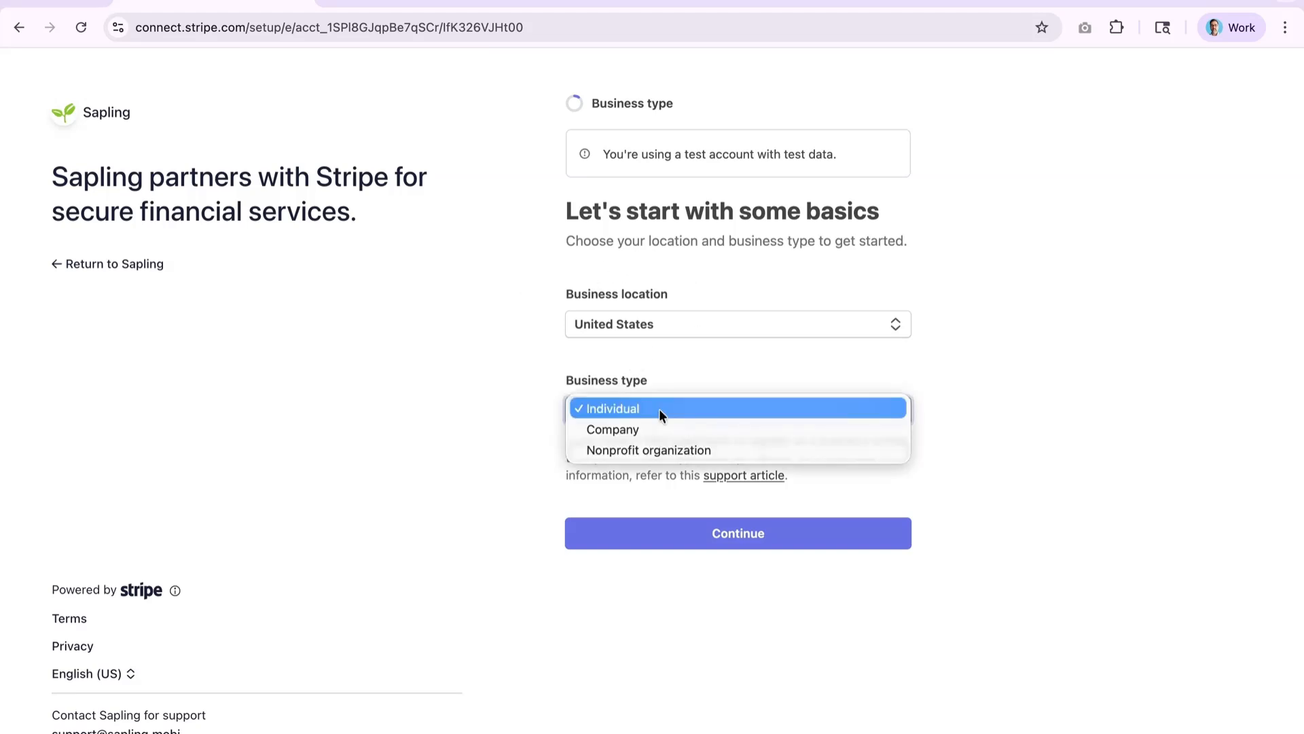
left_click(631, 450)
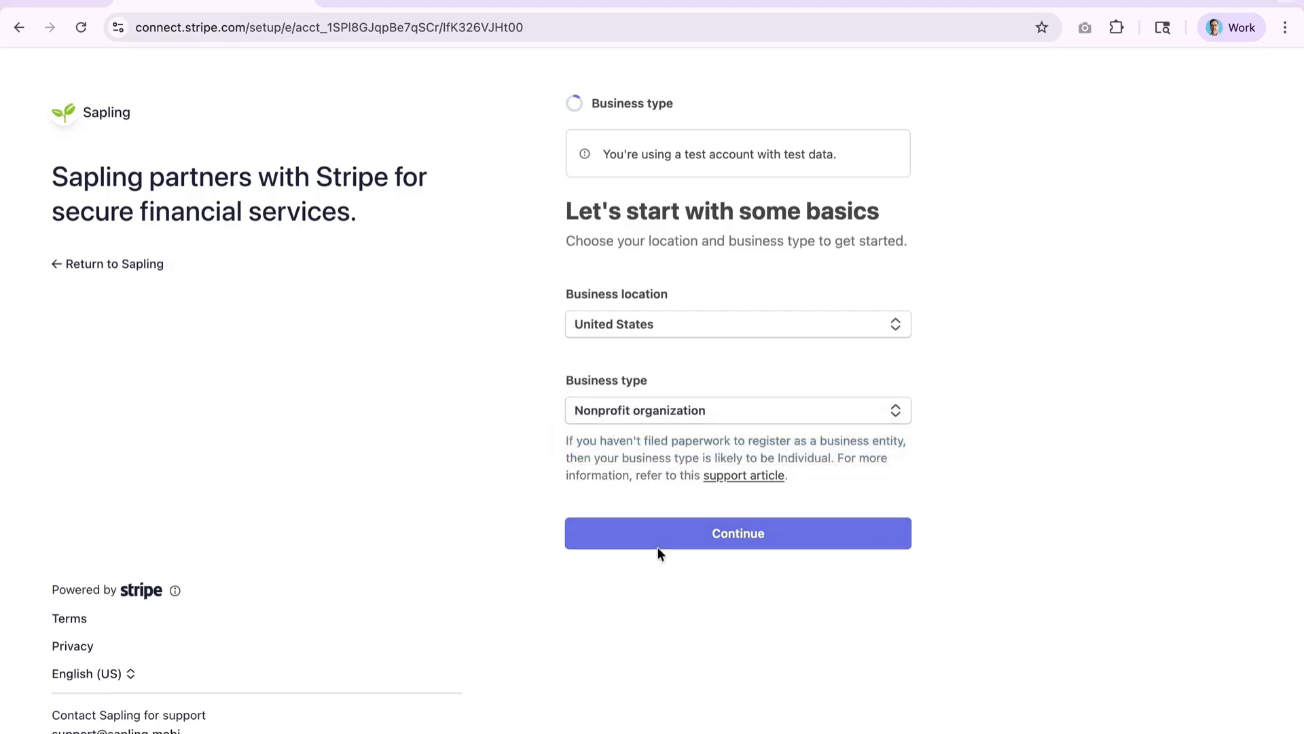
left_click(657, 547)
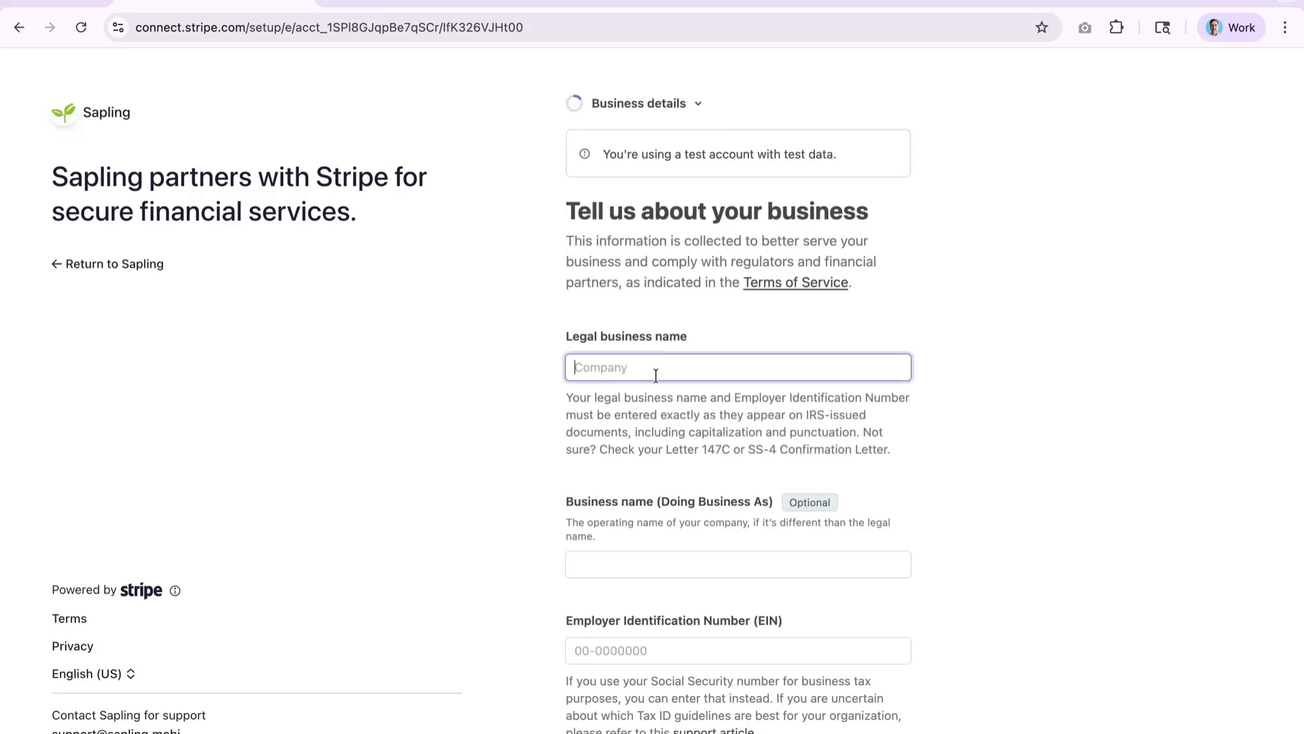
- Enter the business name 'Blu Rescue Shelter' and the Employer Identification Number
type("Blu Rescue Shelter")
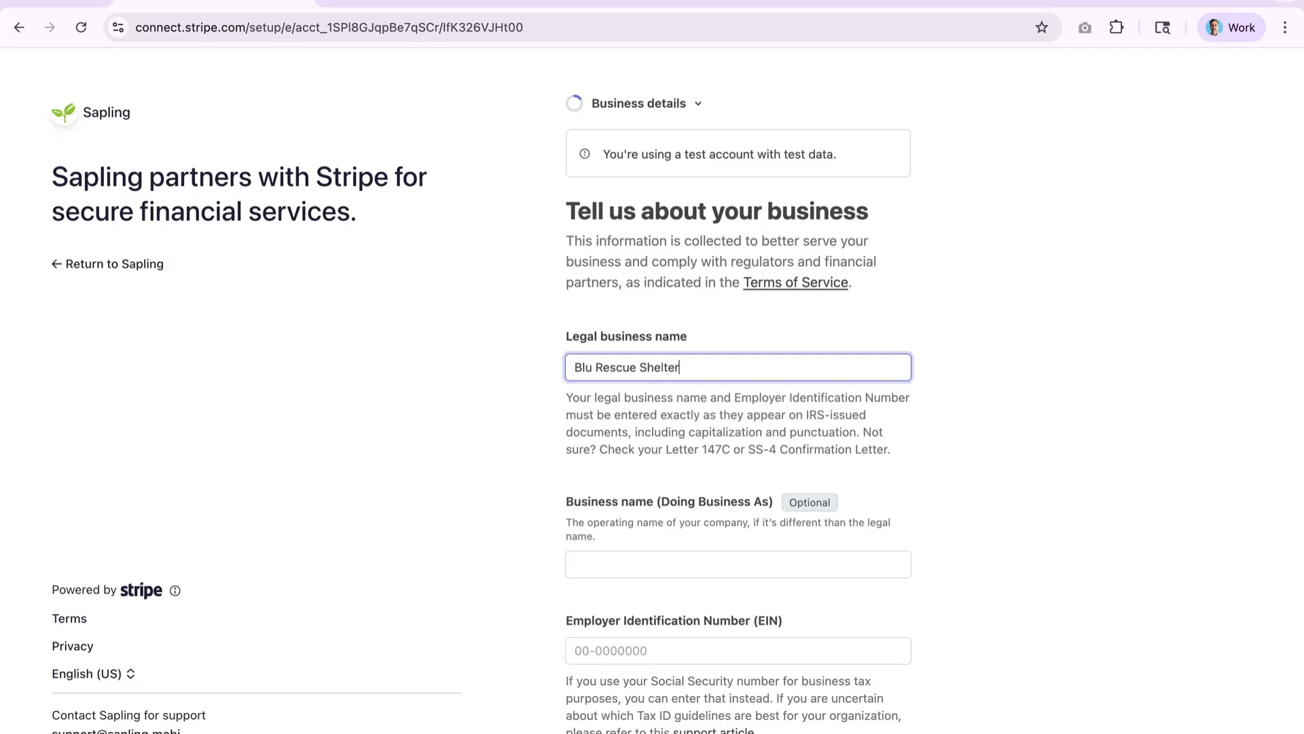
scroll(645, 561, "down", 3)
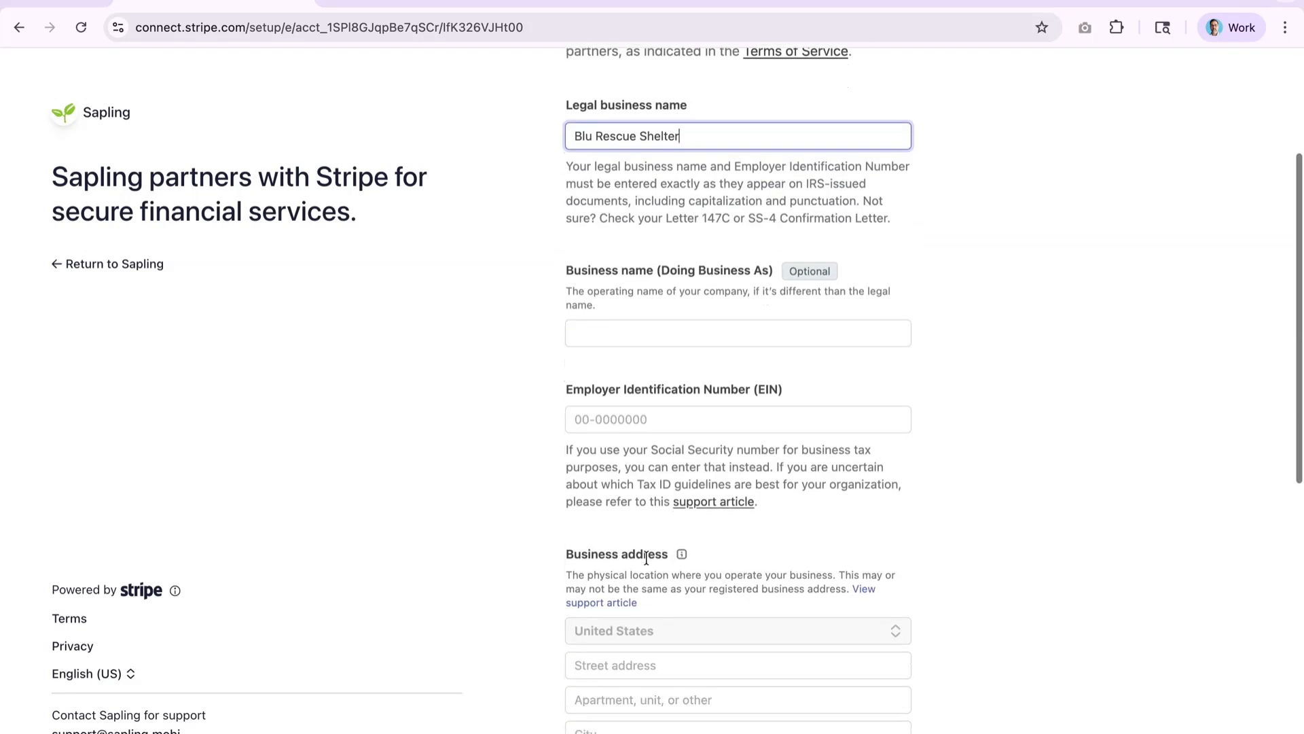
left_click(671, 420)
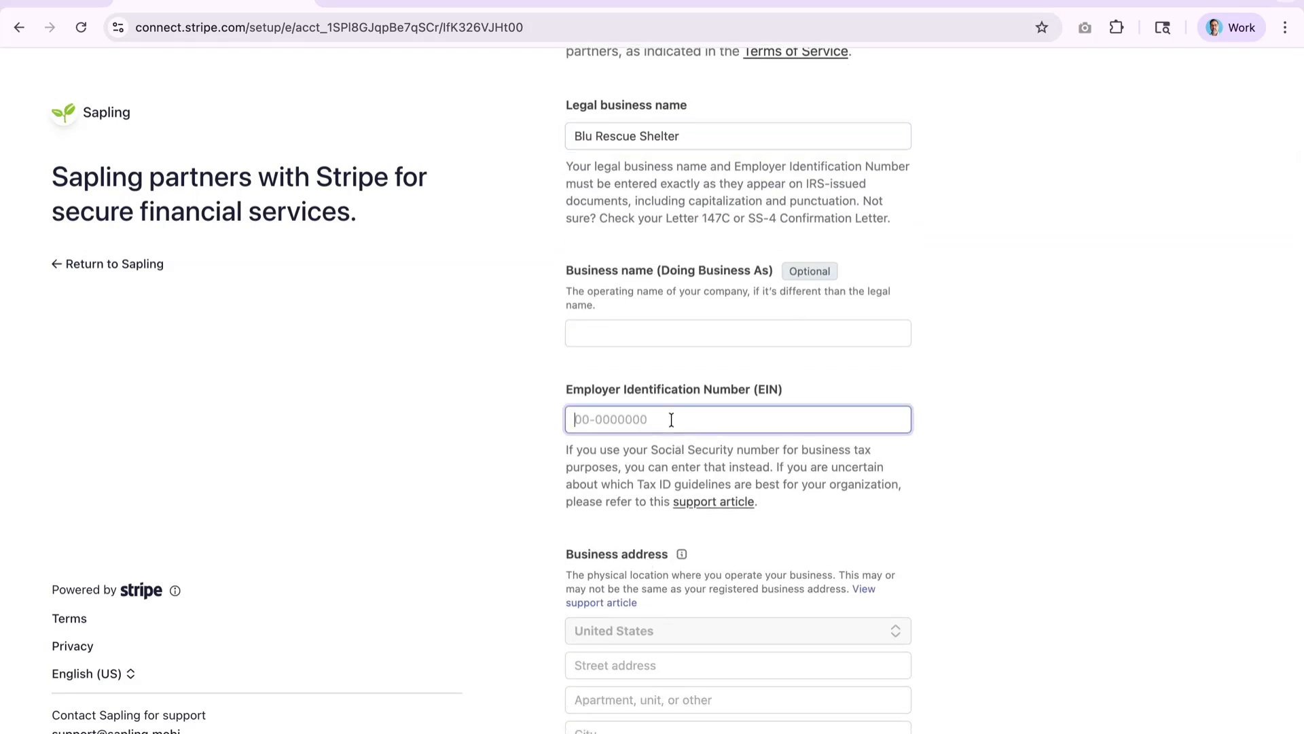
type("00-0000000")
- Fill in the business street address from a suggestion and the business phone number
scroll(547, 470, "down", 2)
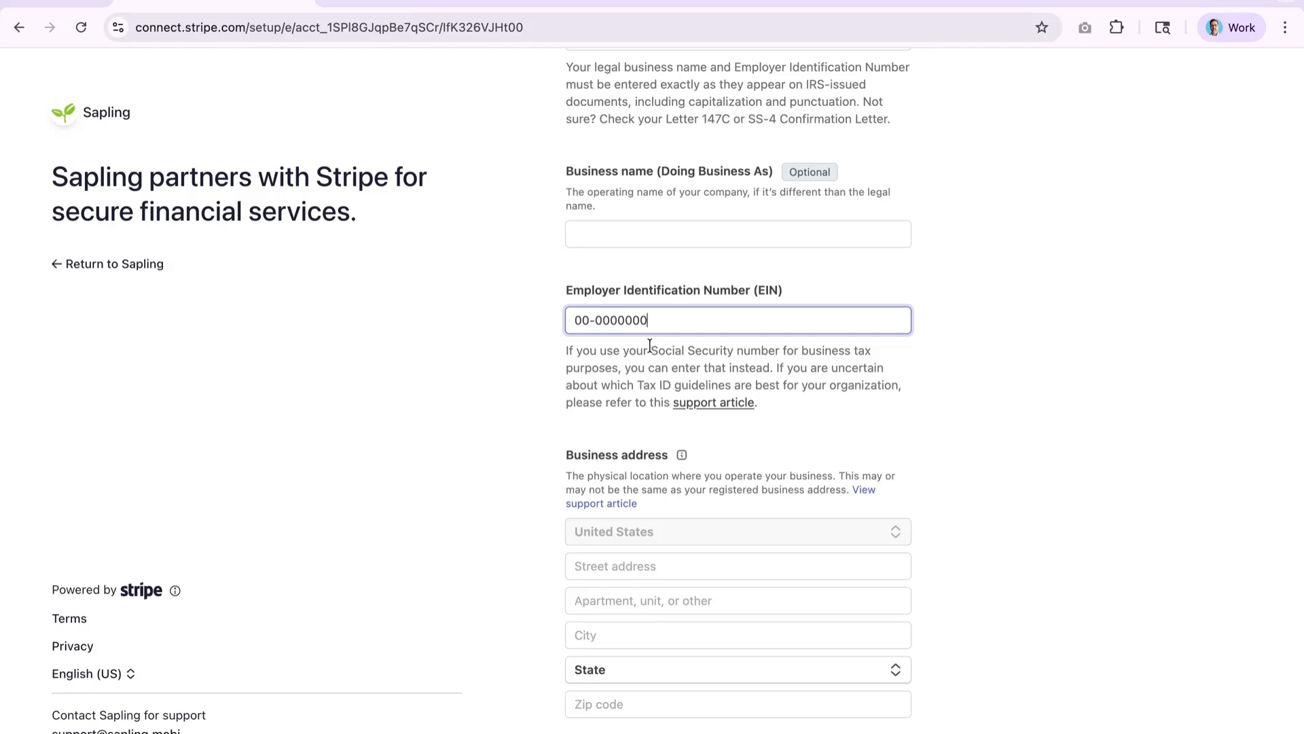
scroll(626, 357, "down", 3)
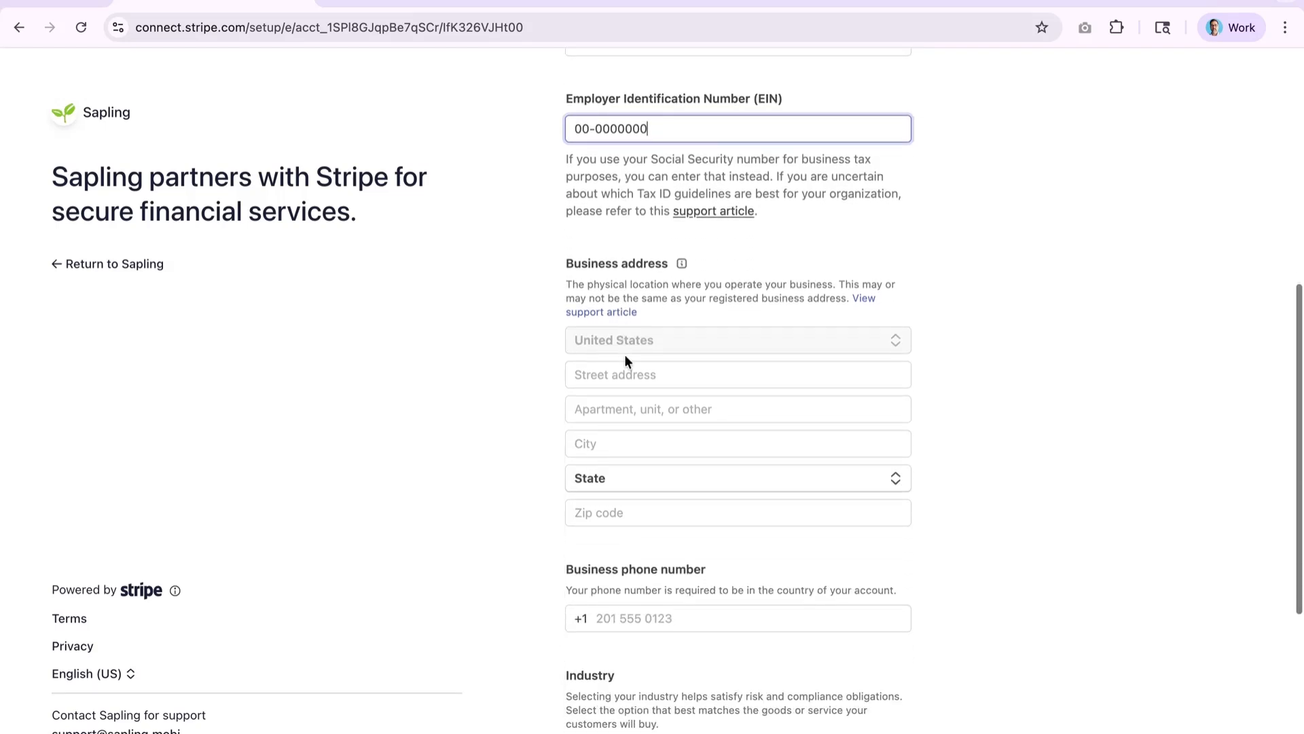
left_click(619, 371)
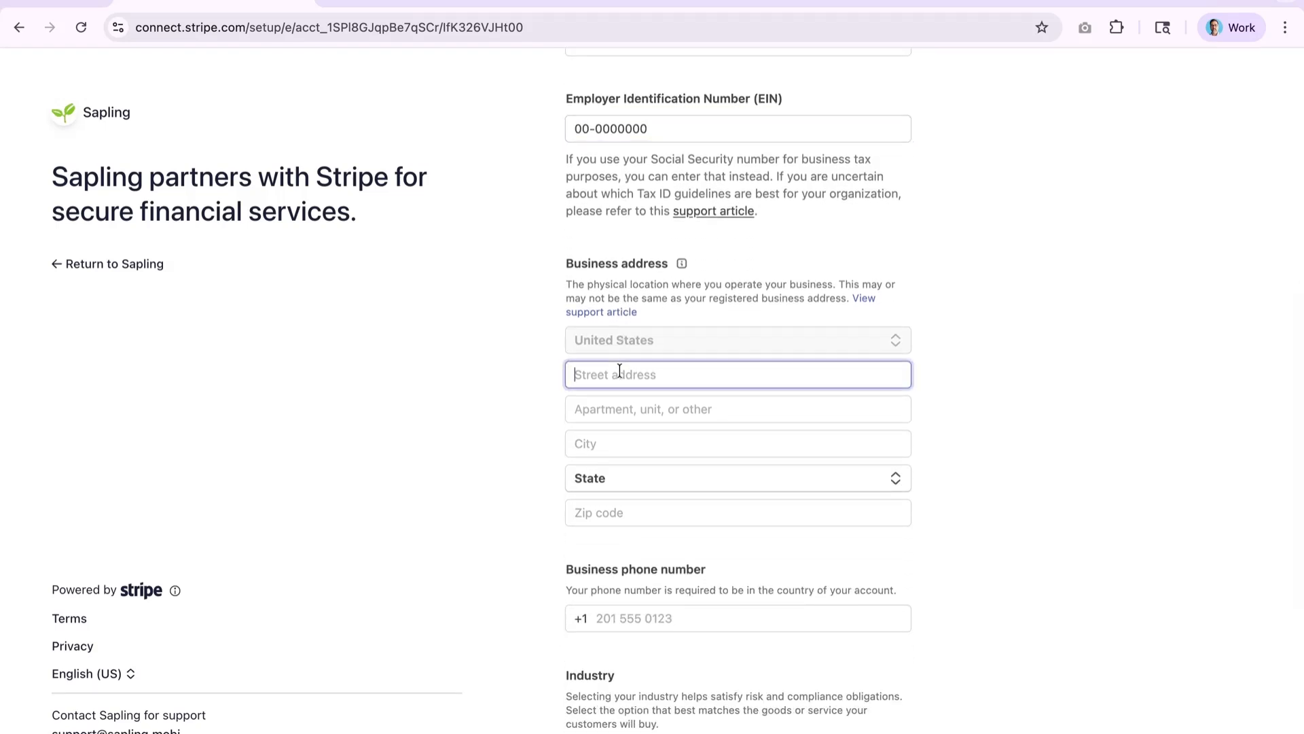
type("800")
left_click(620, 461)
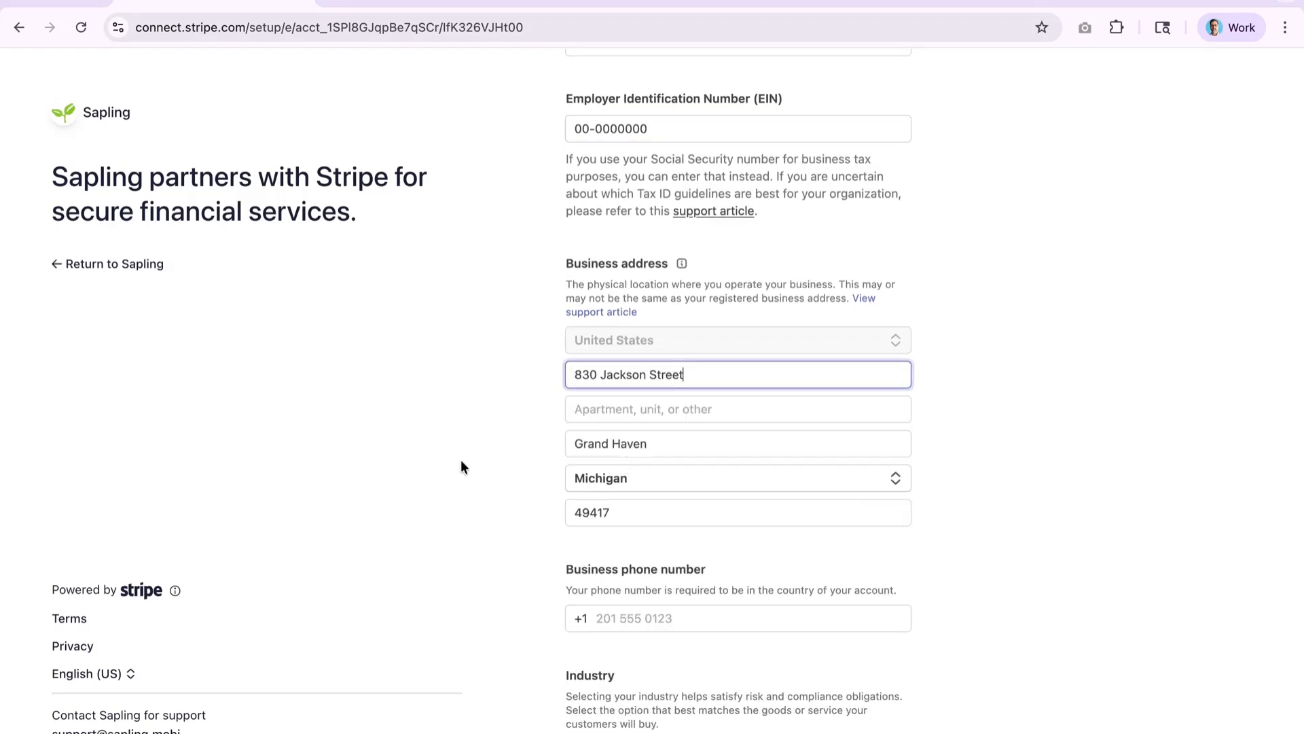
left_click(520, 389)
scroll(531, 536, "down", 3)
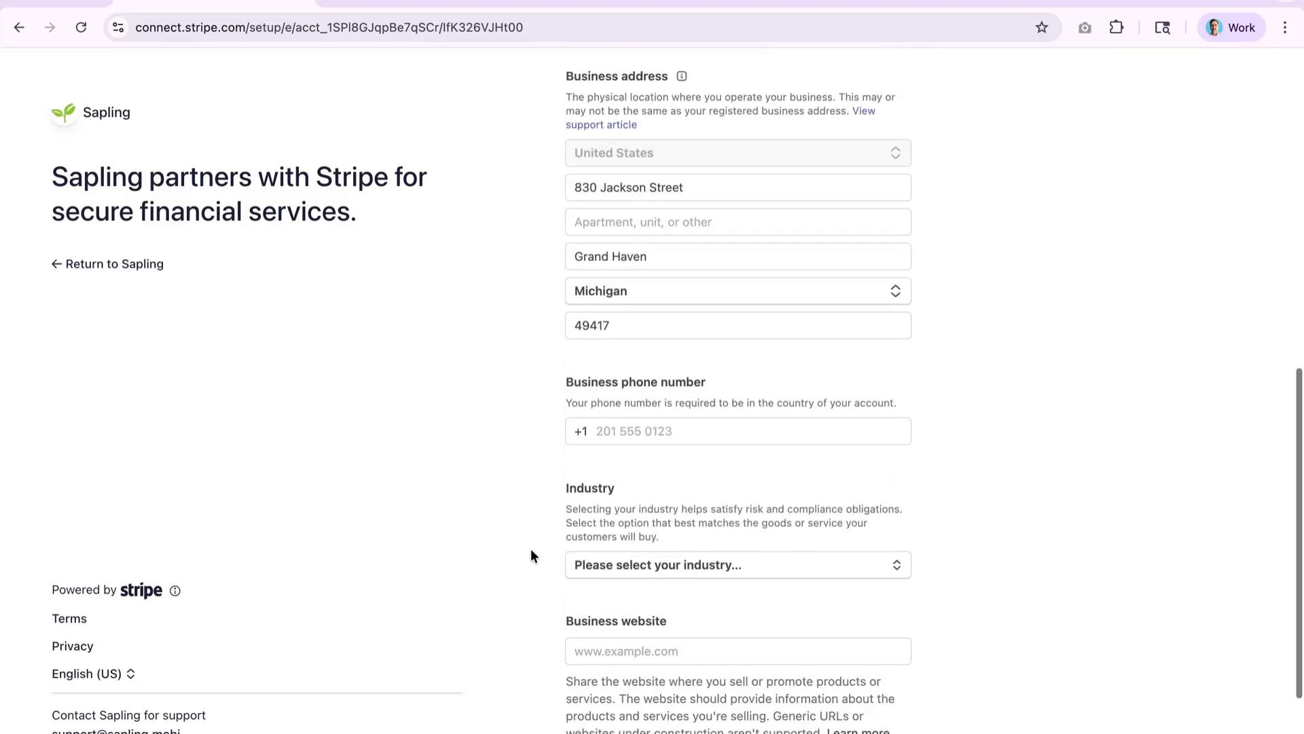
left_click(628, 432)
type("201 ")
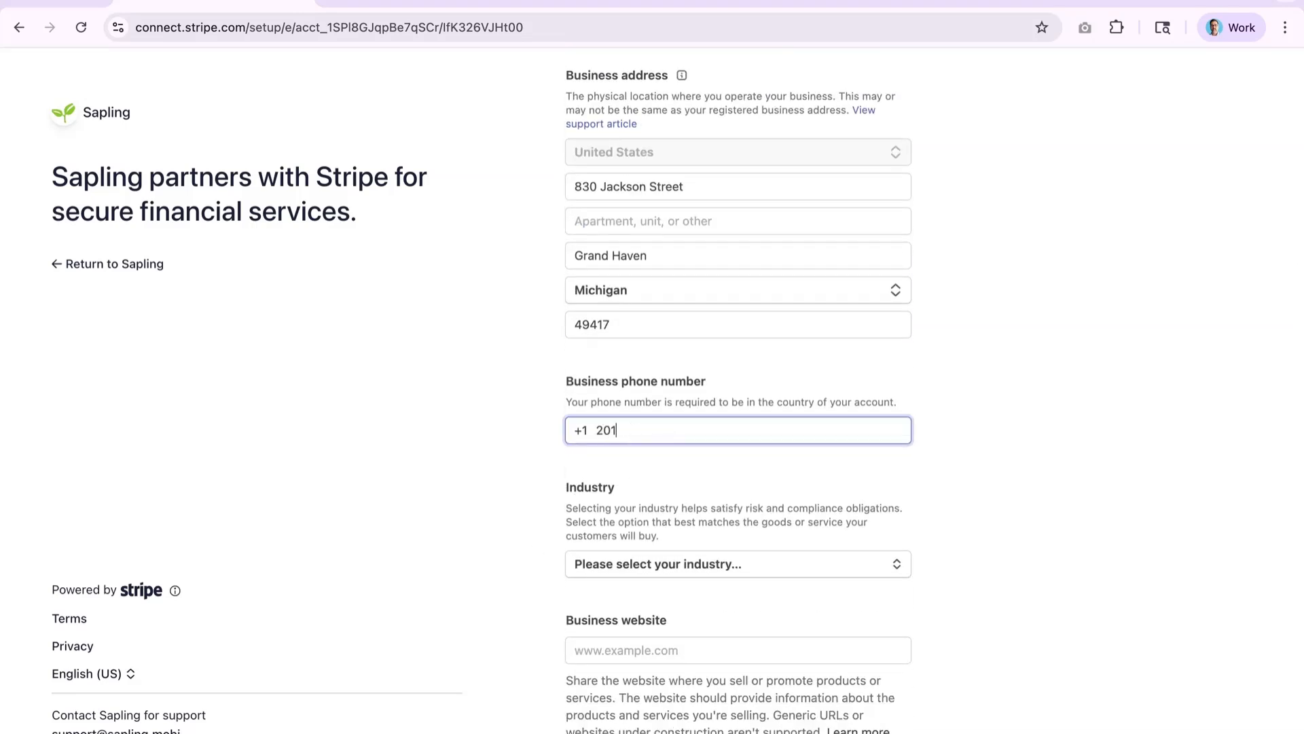
type("555 1234")
- Set the industry to Charities or social service organizations
scroll(520, 558, "down", 3)
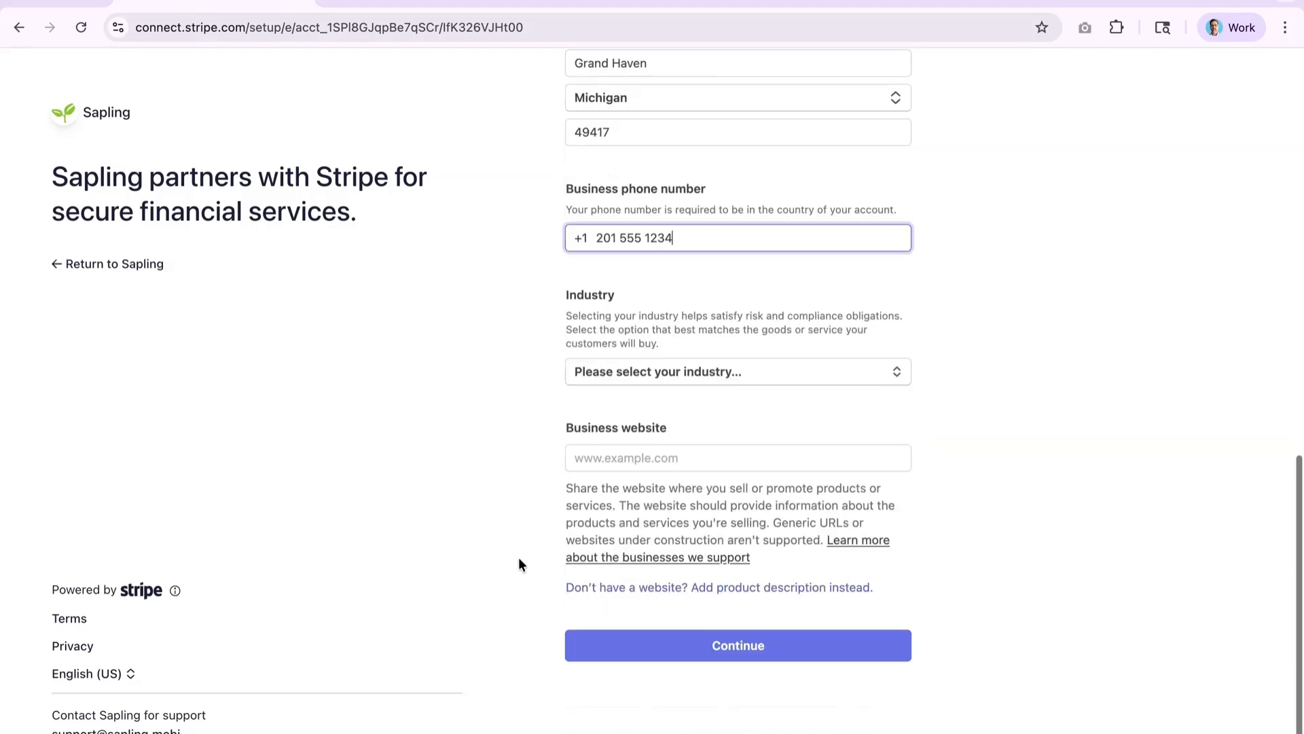
left_click(602, 378)
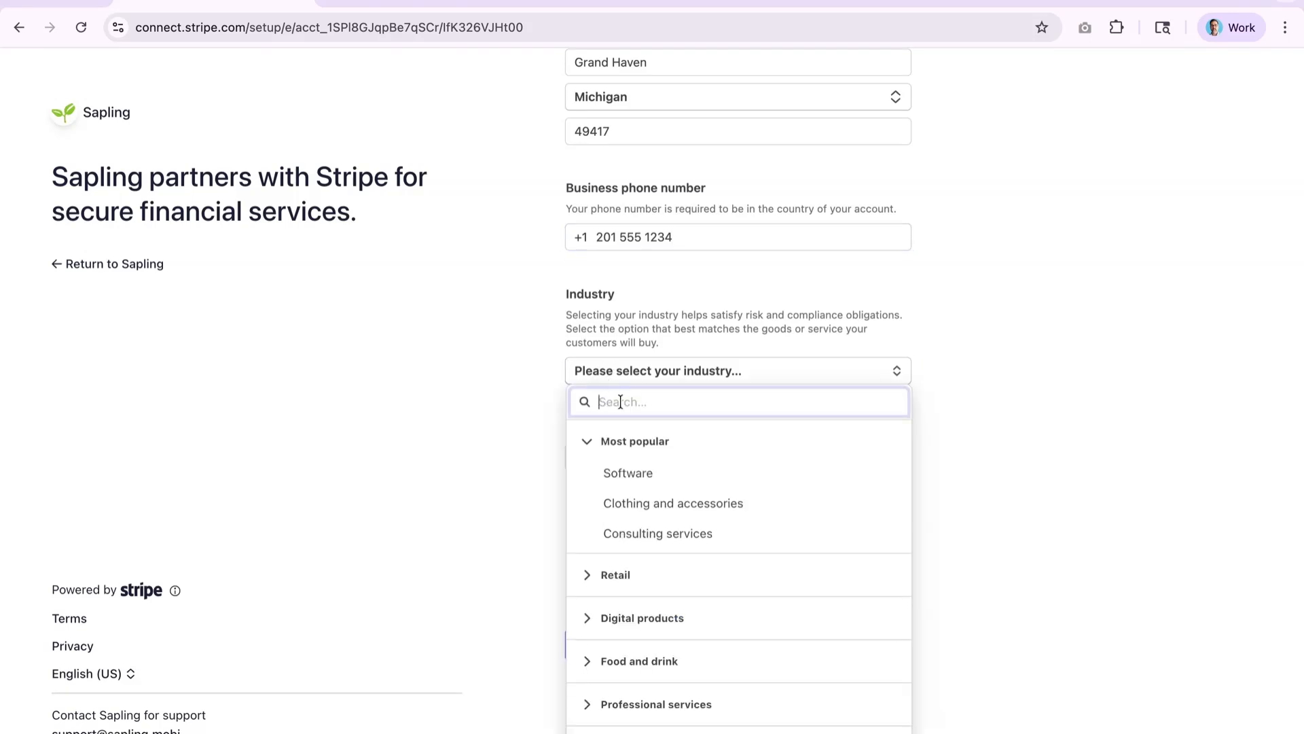
type("nonprofit")
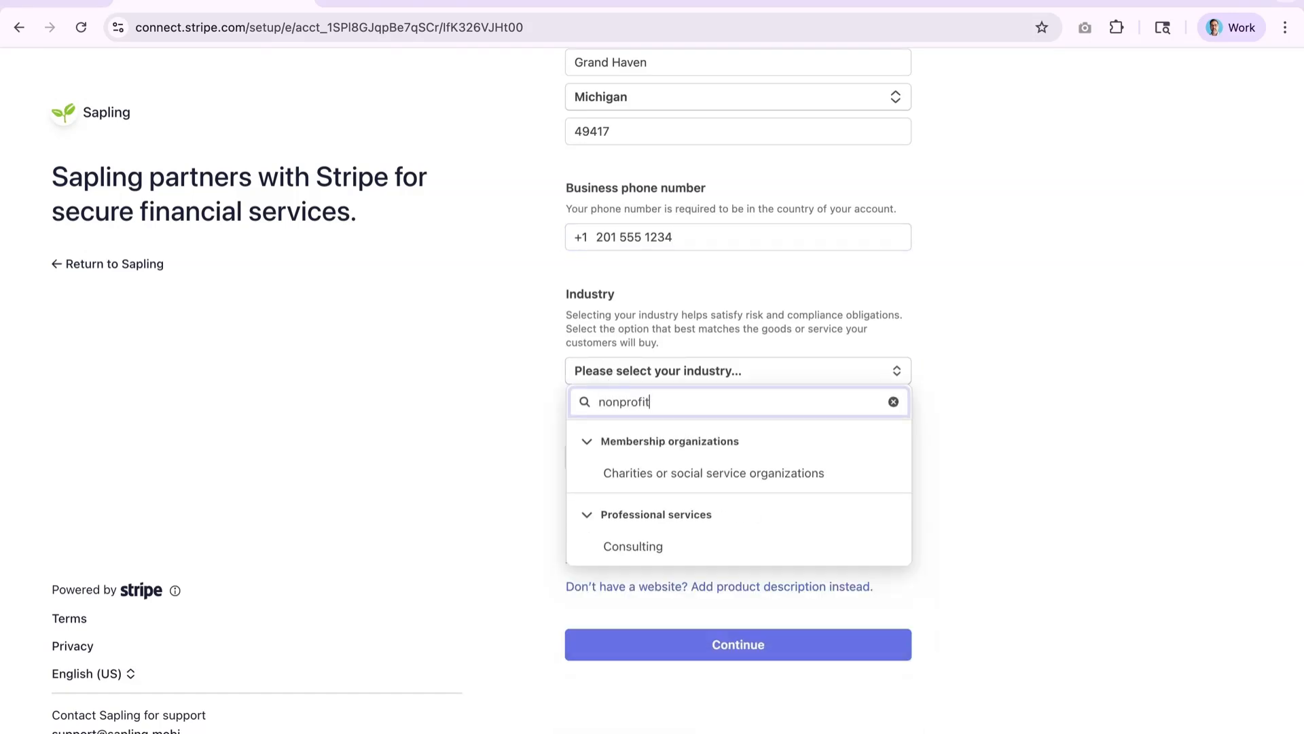
left_click(626, 475)
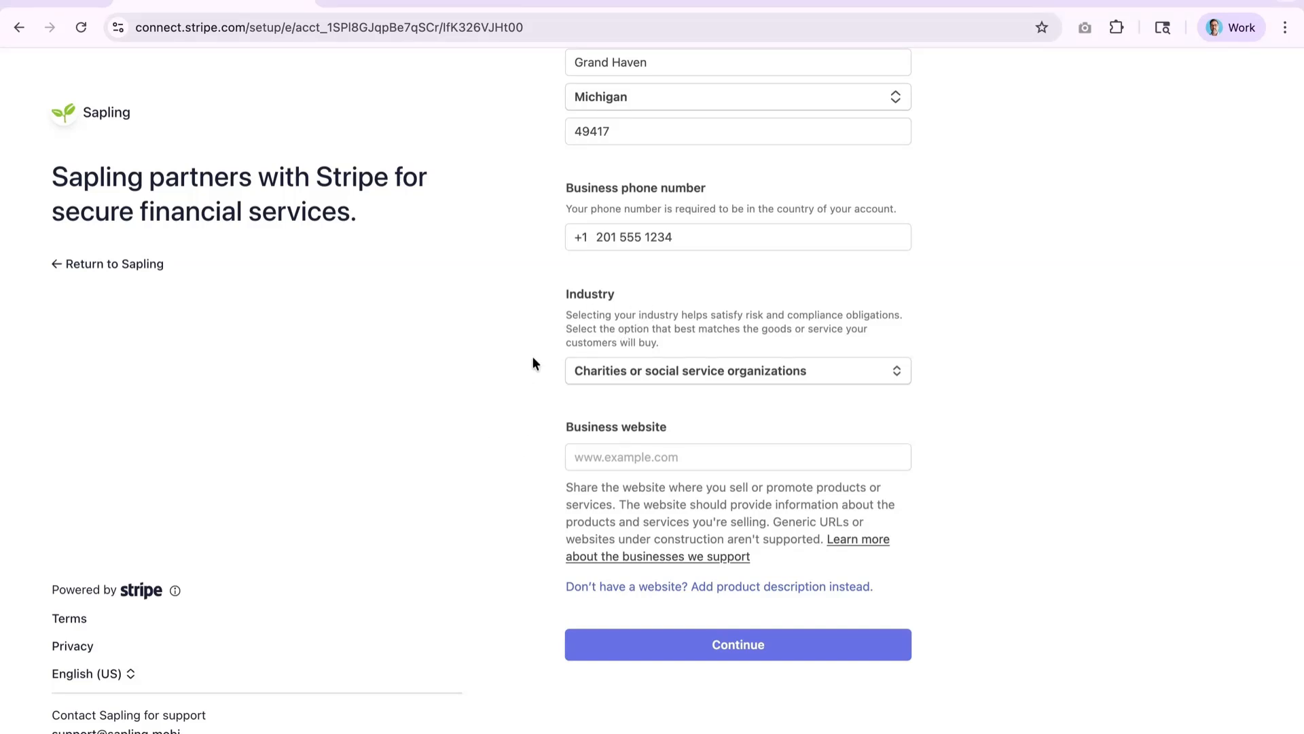
left_click(595, 457)
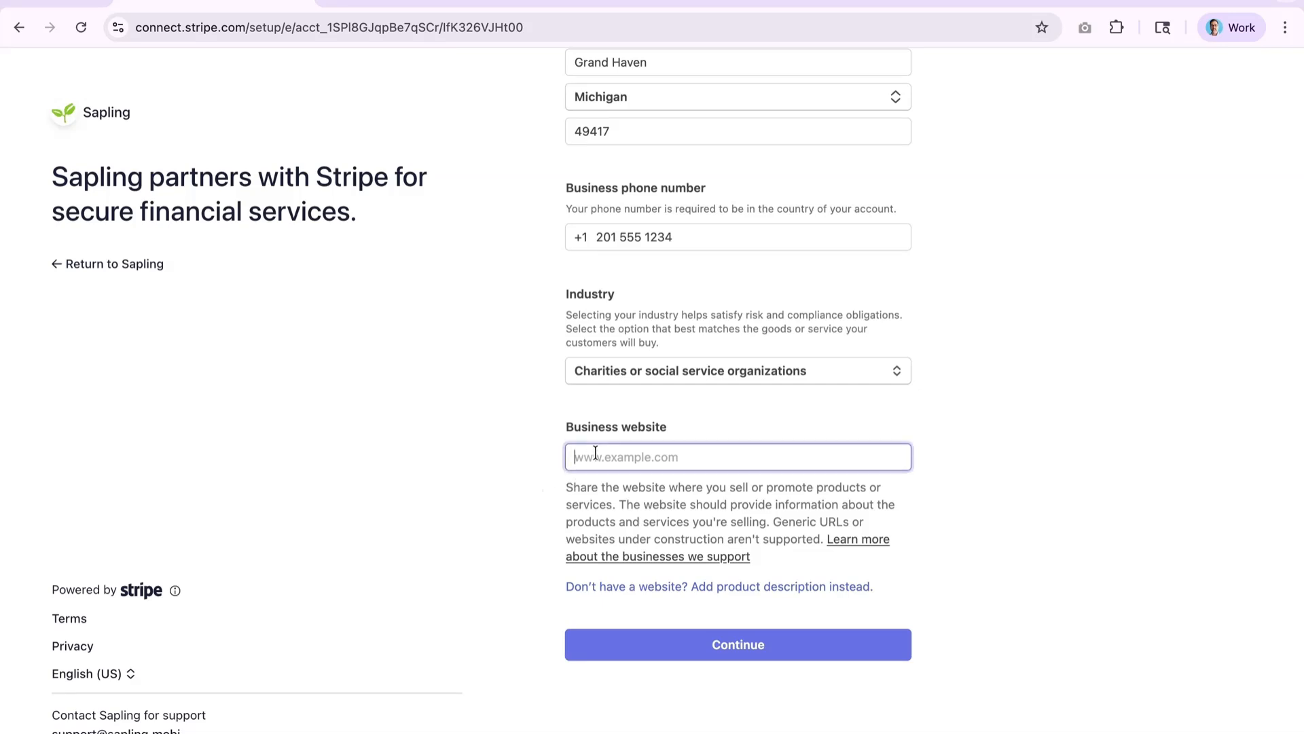
type("www.")
type("blue")
key("BackSpace")
key("BackSpace")
key("BackSpace")
type("example.org")
left_click(517, 623)
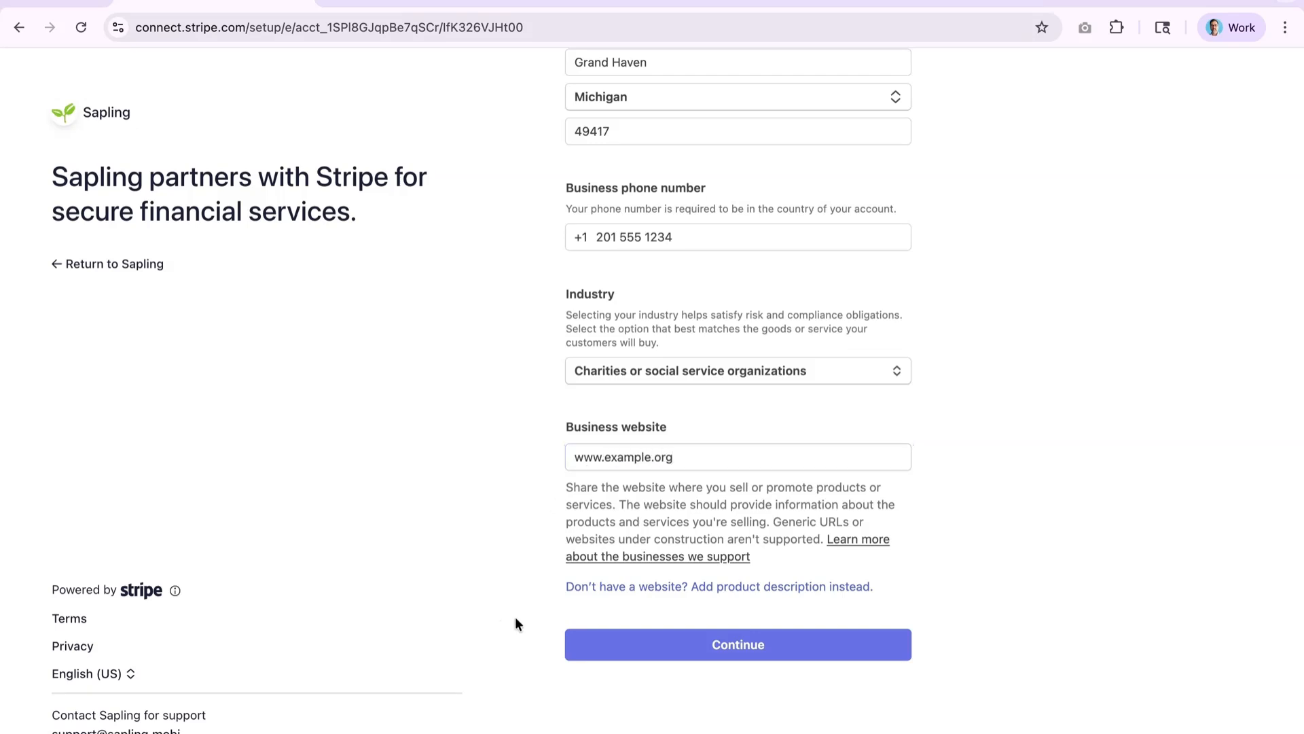
left_click(645, 653)
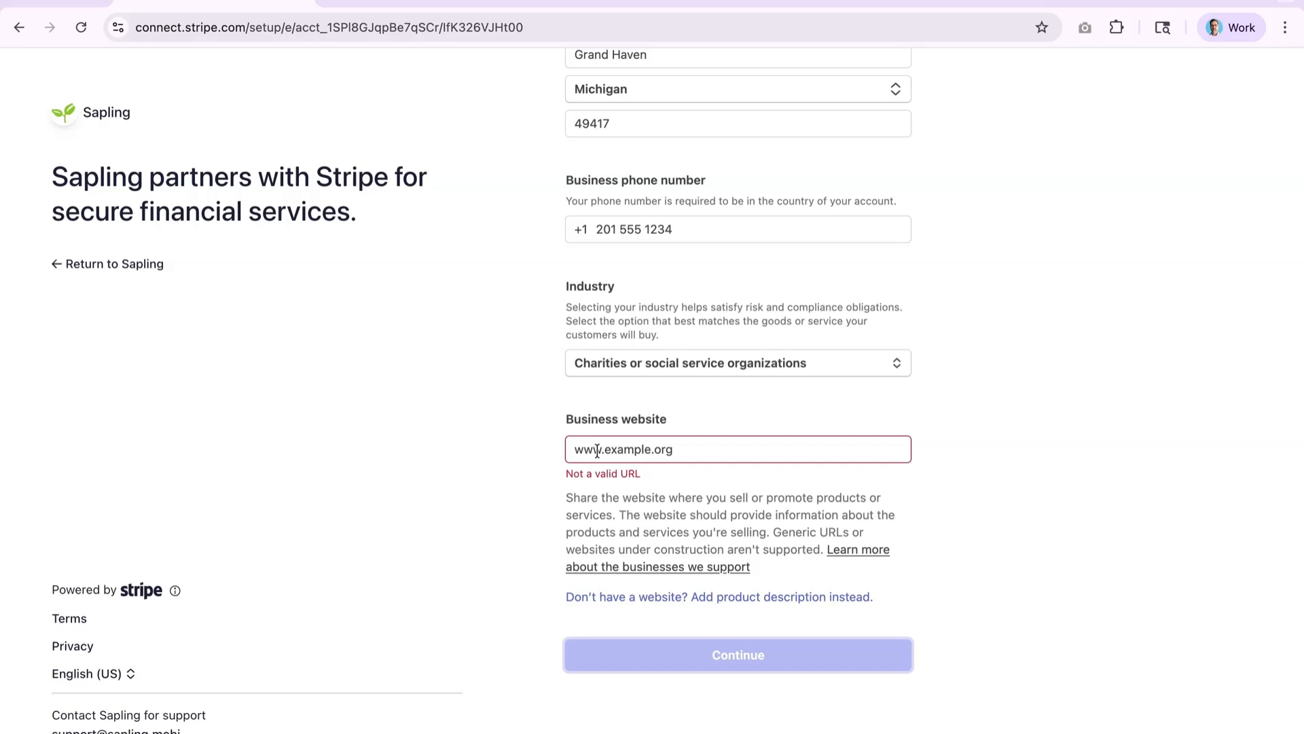
- Replace the website domain, first with google.com, then cnn.com, and resubmit
left_click(661, 449)
key("shift+Left")
key("shift+Left")
key("shift+Left")
key("shift+Left")
key("shift+Left")
key("shift+Left")
key("shift+Left")
key("shift+Left")
key("shift+Left")
key("shift+Left")
key("shift+Left")
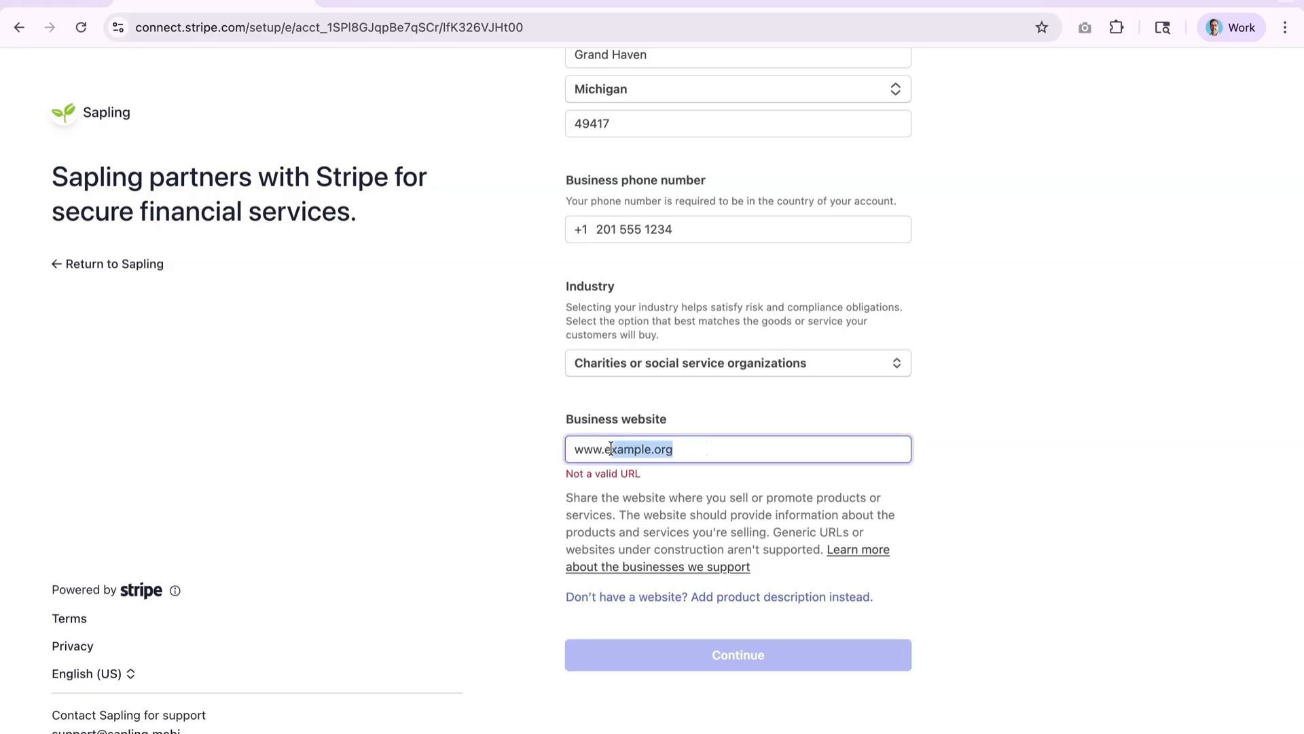
type("google.com")
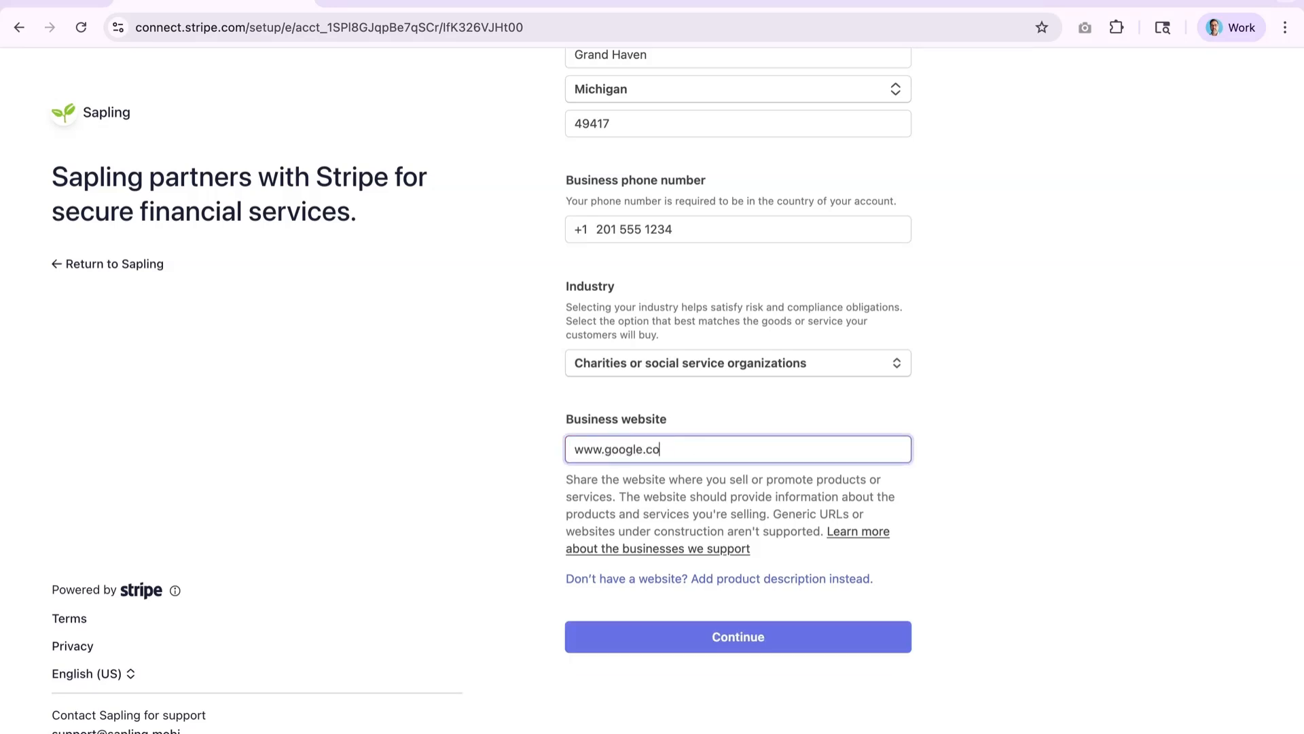
left_click(629, 638)
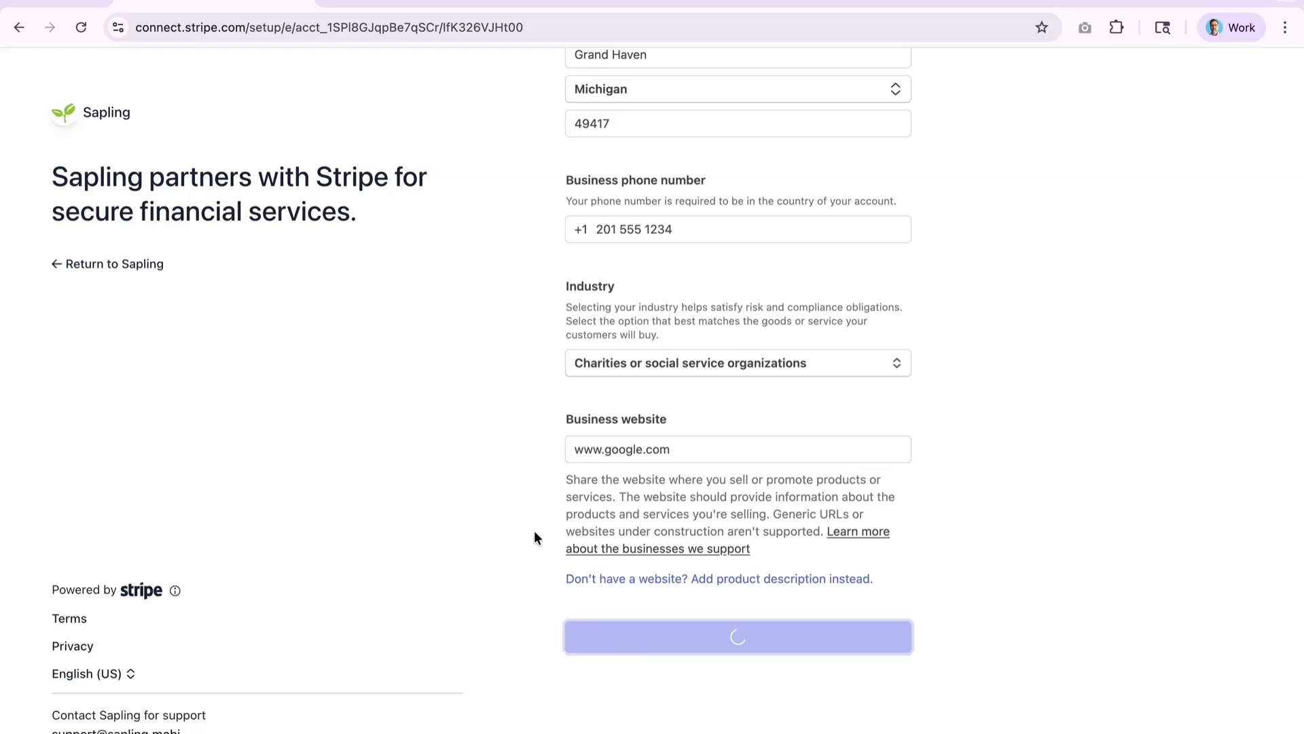
left_click_drag(605, 453, 721, 453)
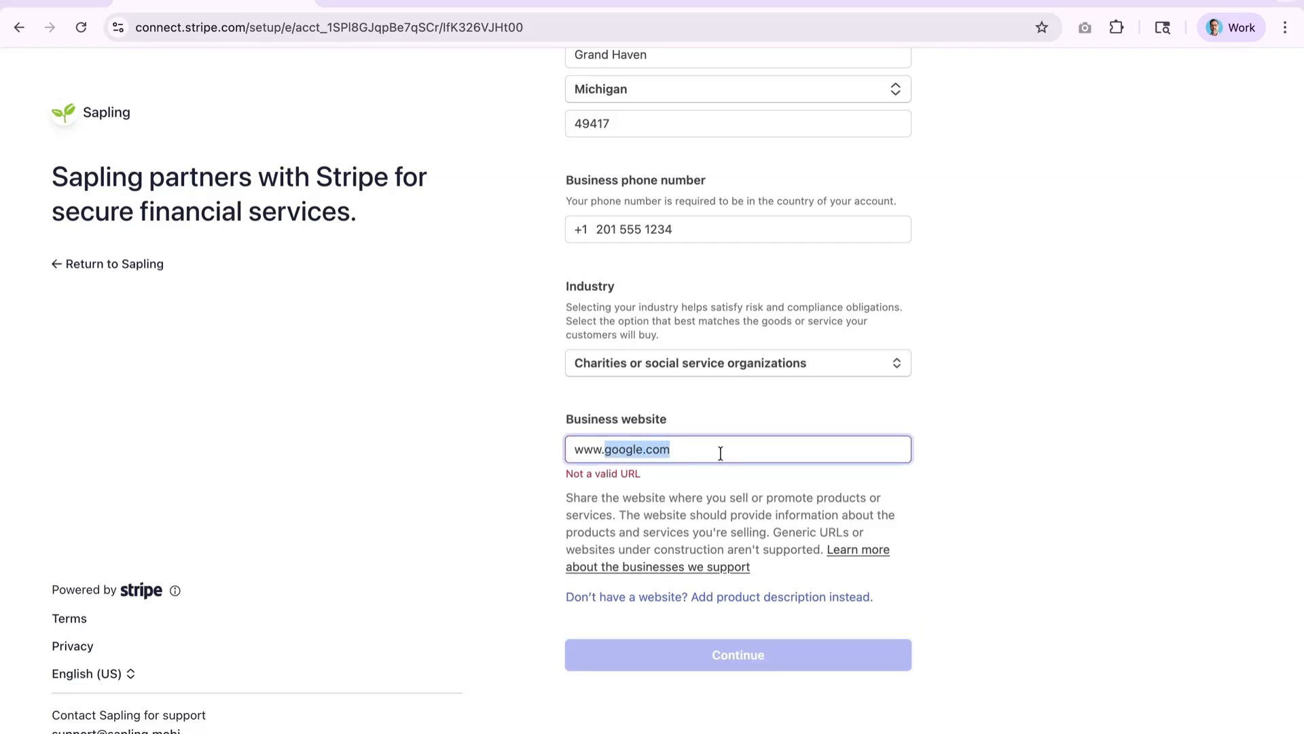
type("cnn.com")
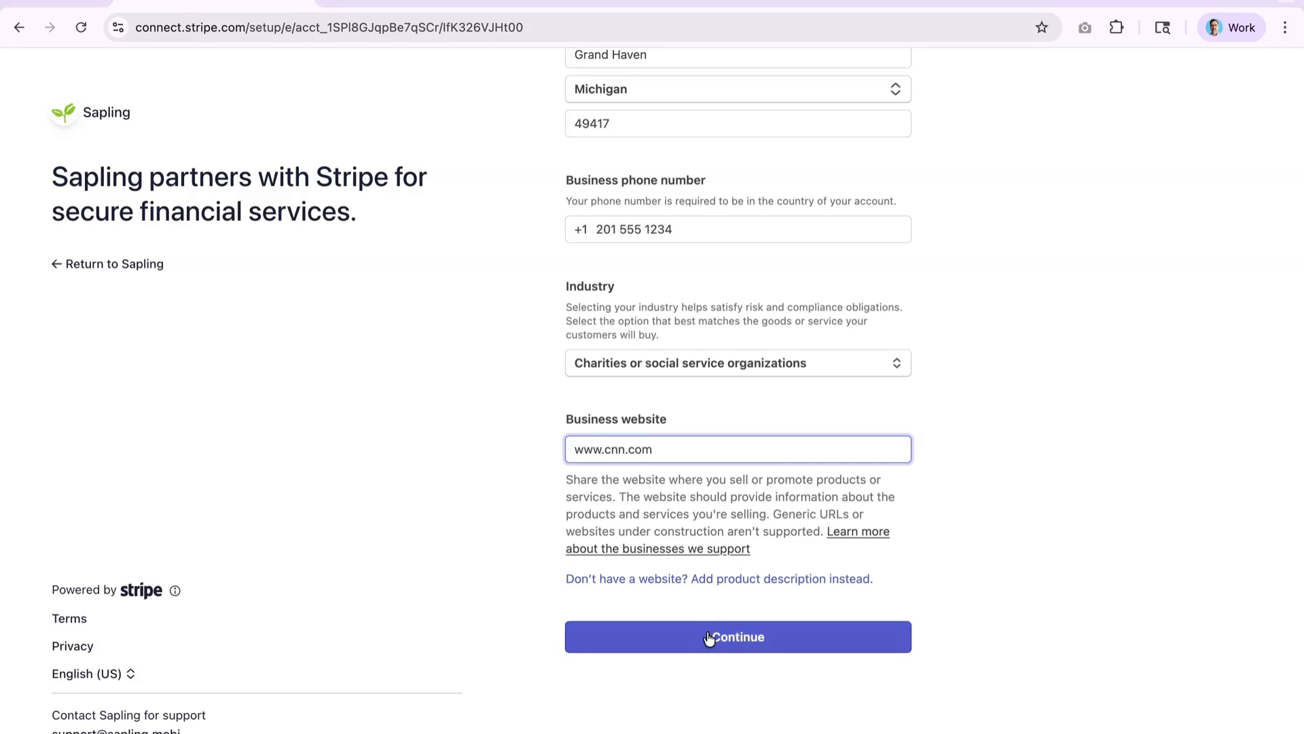
left_click(708, 637)
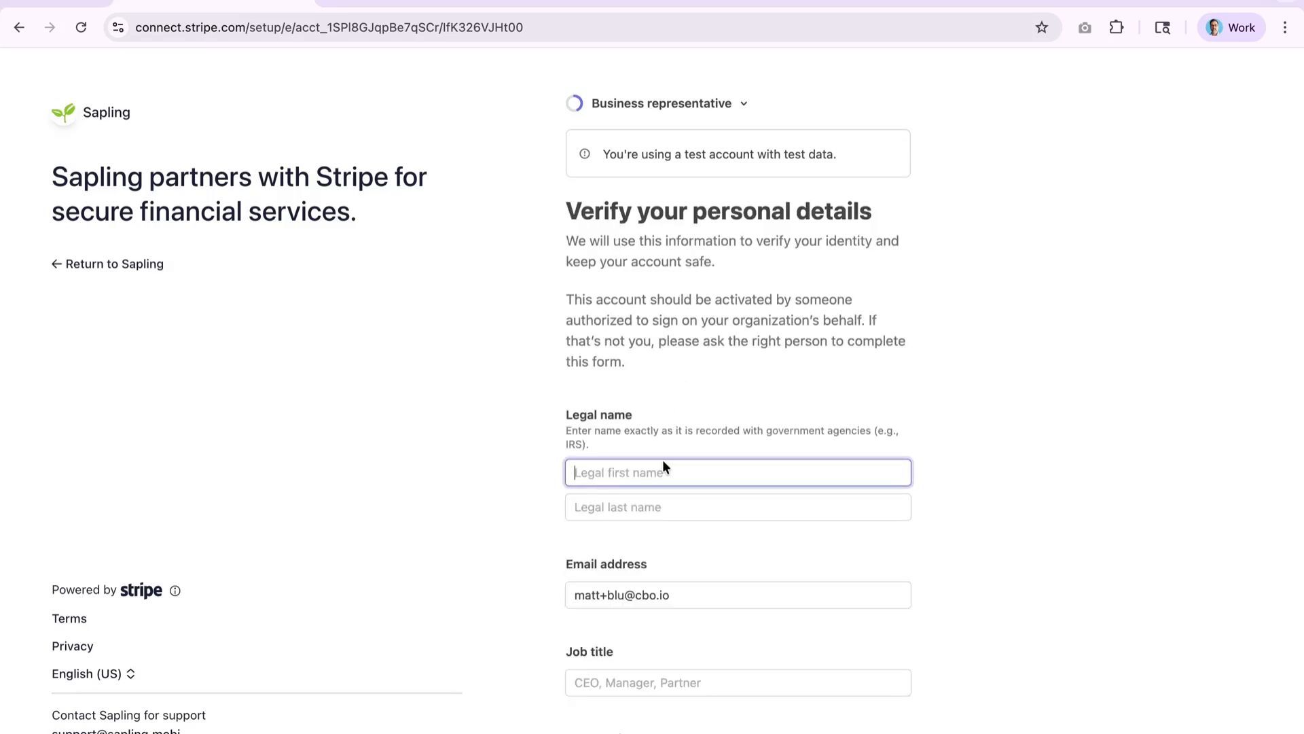
- Enter the representative's legal first and last name, job title Manager and date of birth
key("Tab")
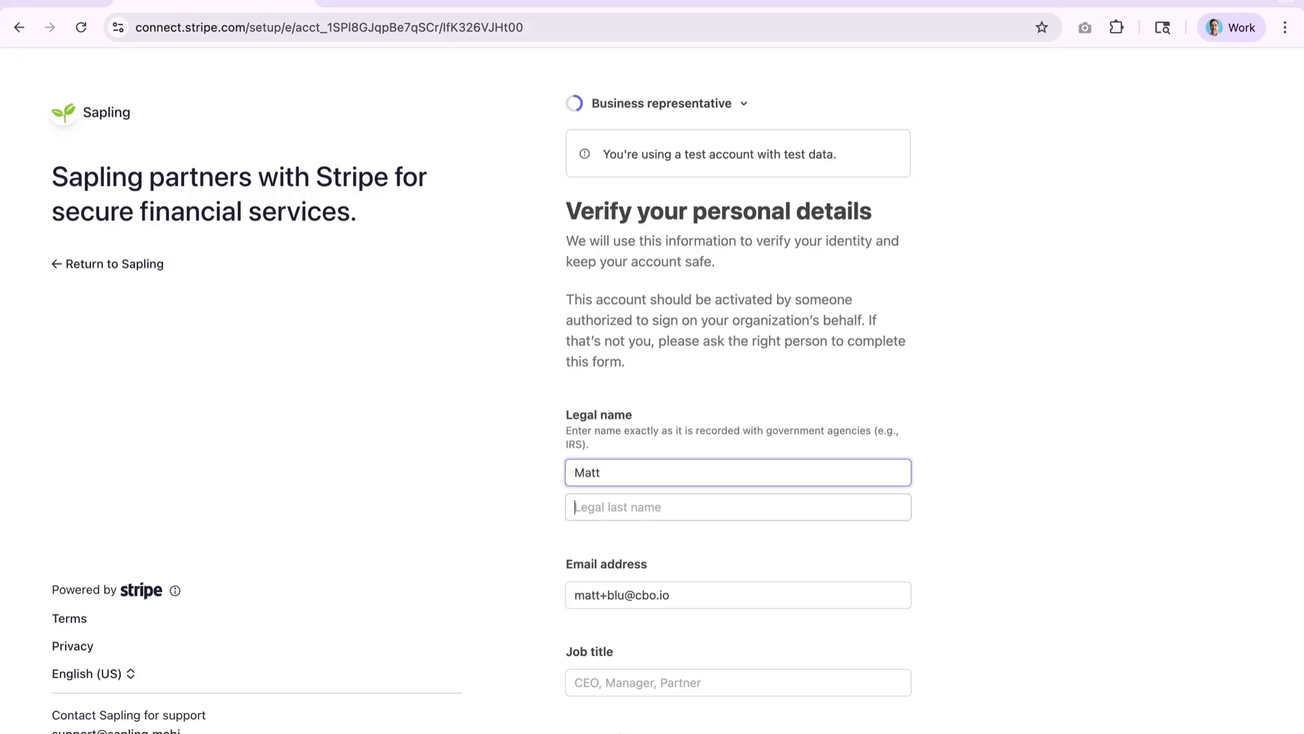
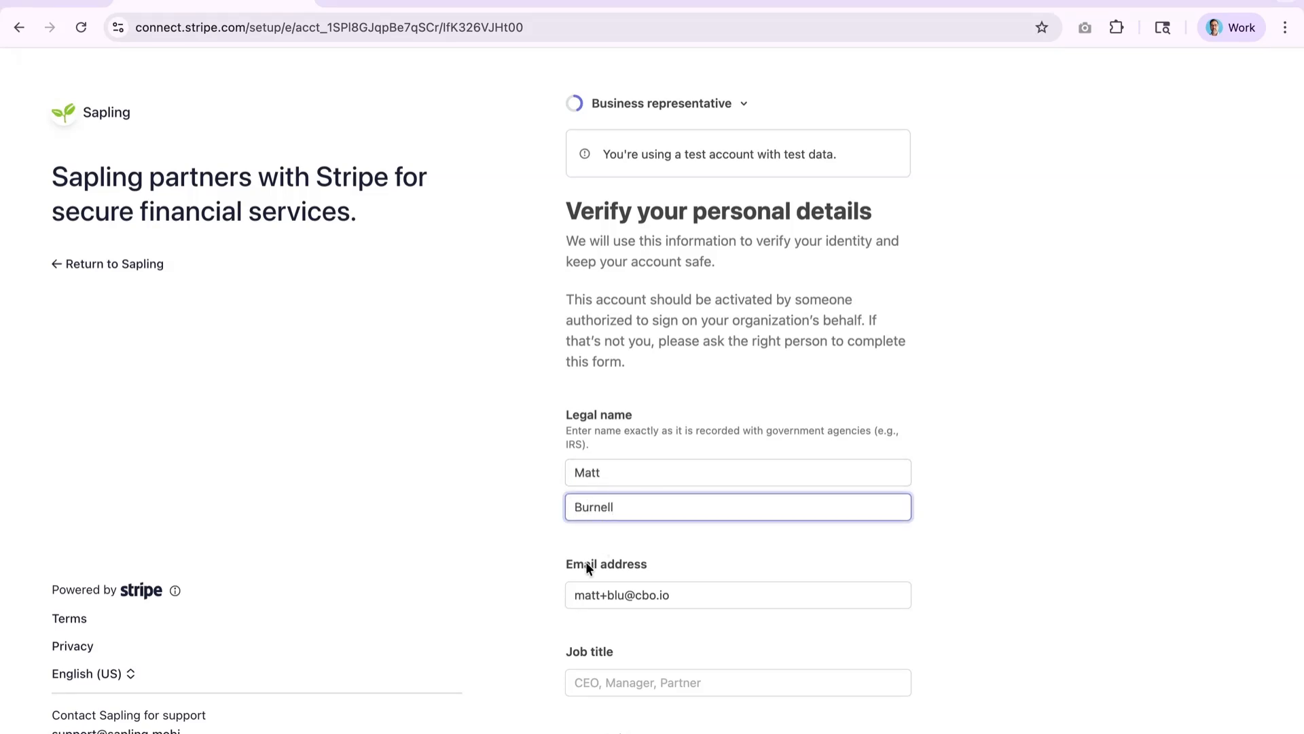
scroll(524, 589, "down", 5)
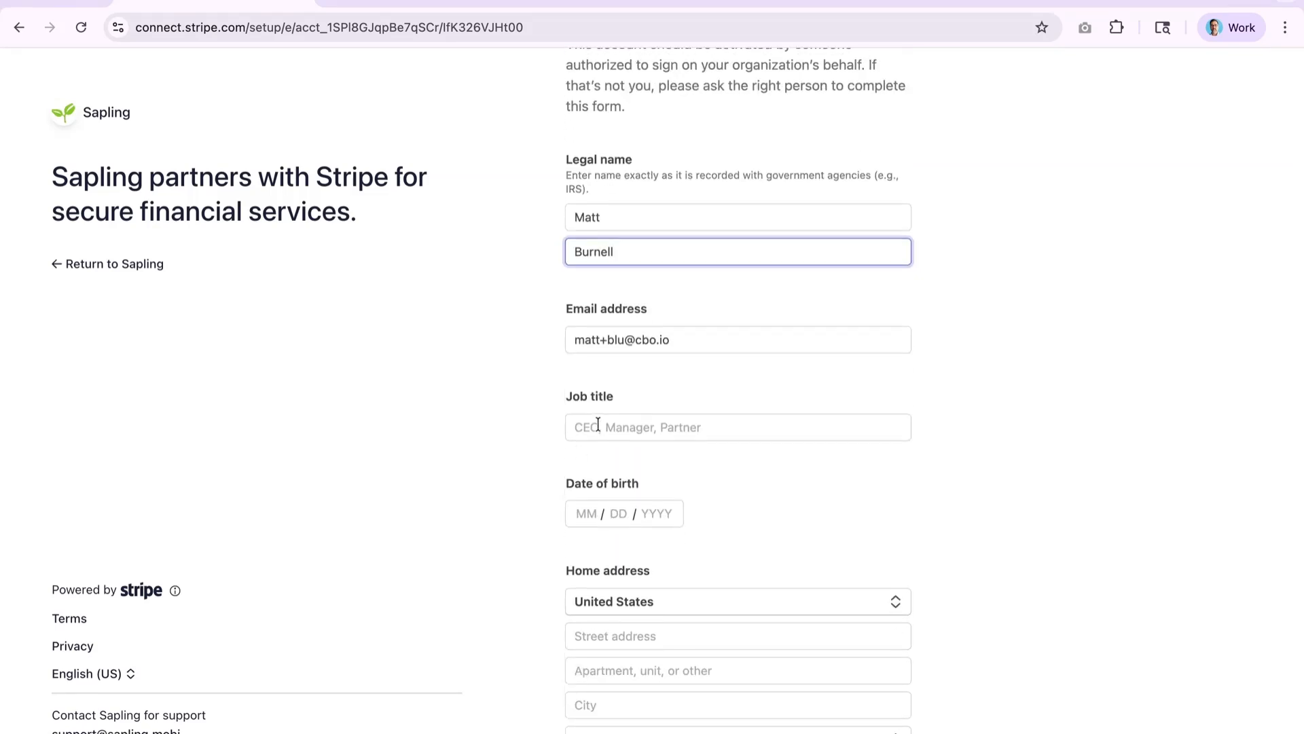
left_click(597, 423)
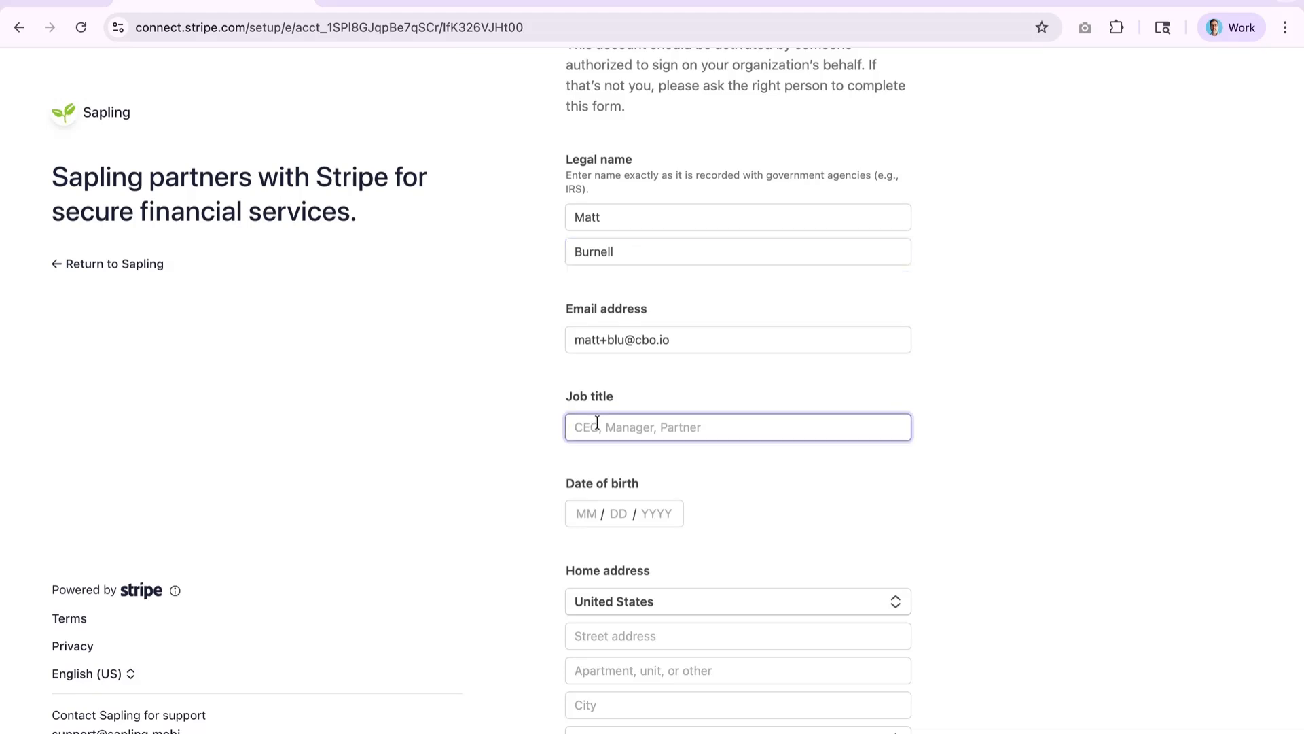
type("Manager")
key("Tab")
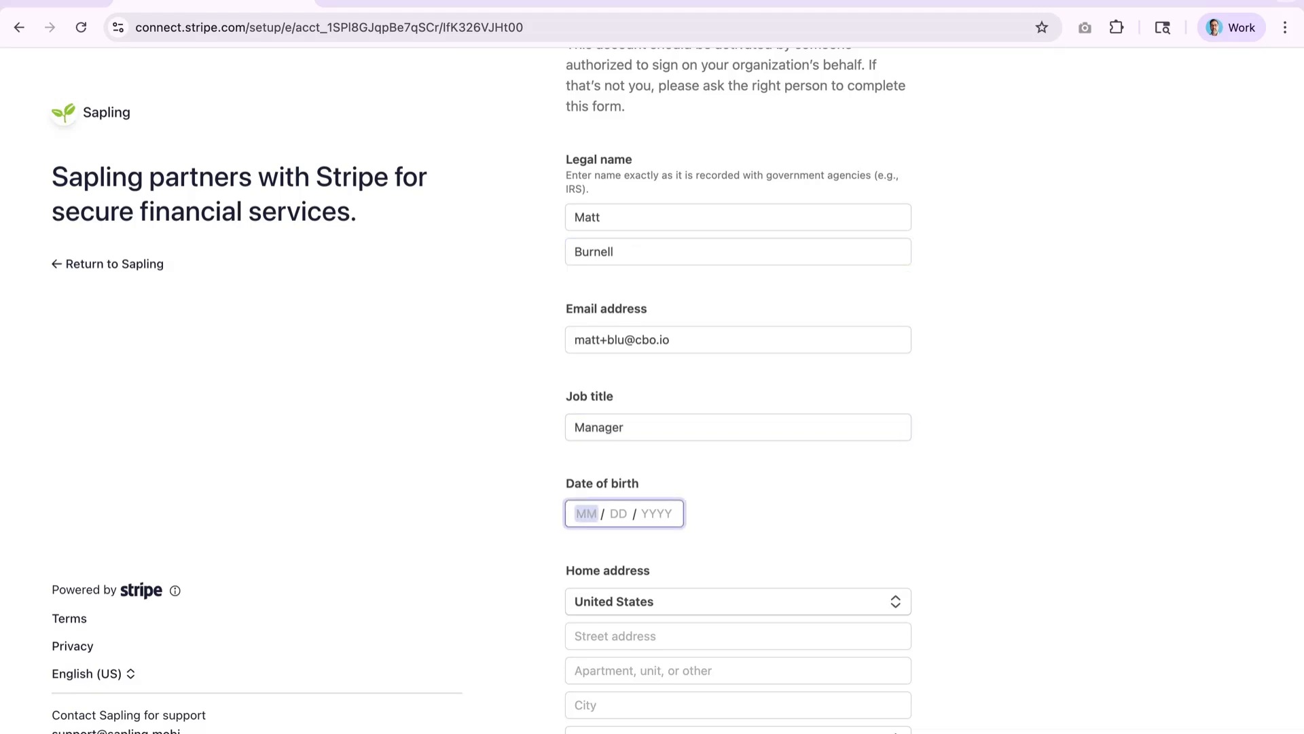
type("04 / 01 / ")
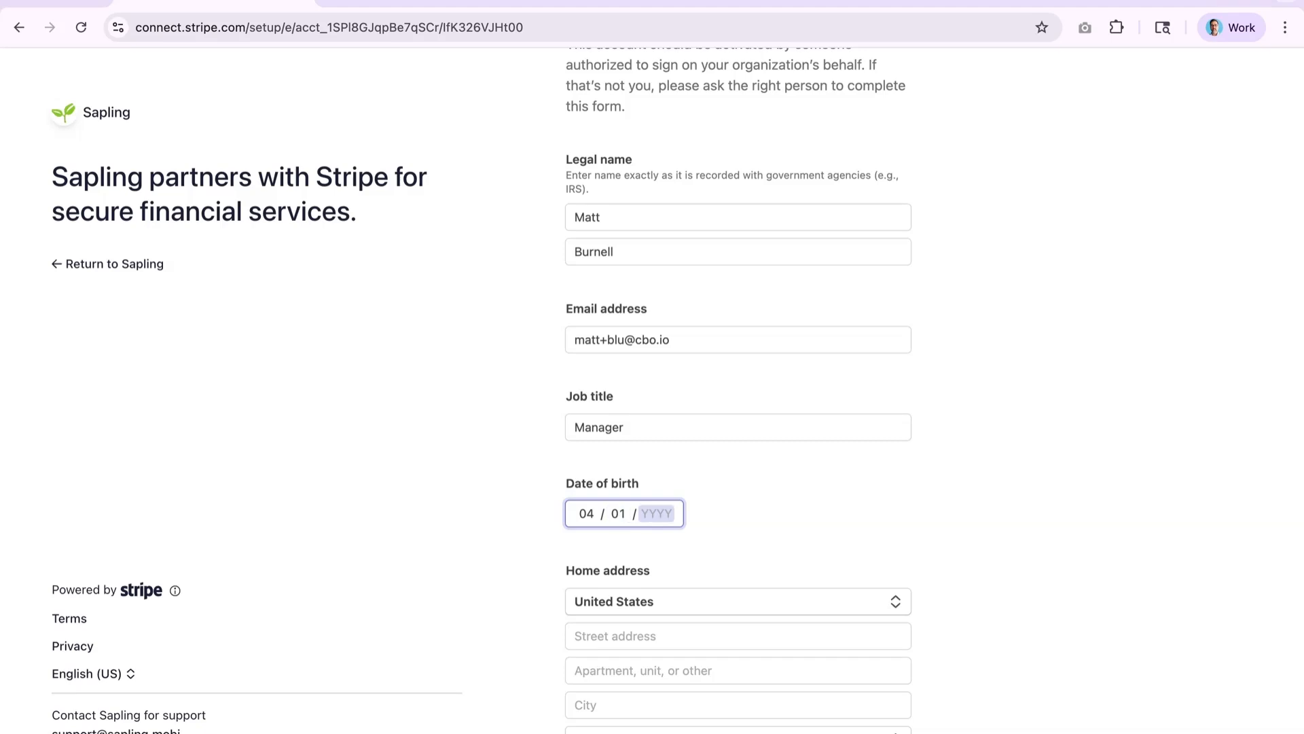
type("1977")
left_click(511, 511)
- Add the representative's home address, phone number and SSN last four digits, then submit
scroll(511, 511, "down", 4)
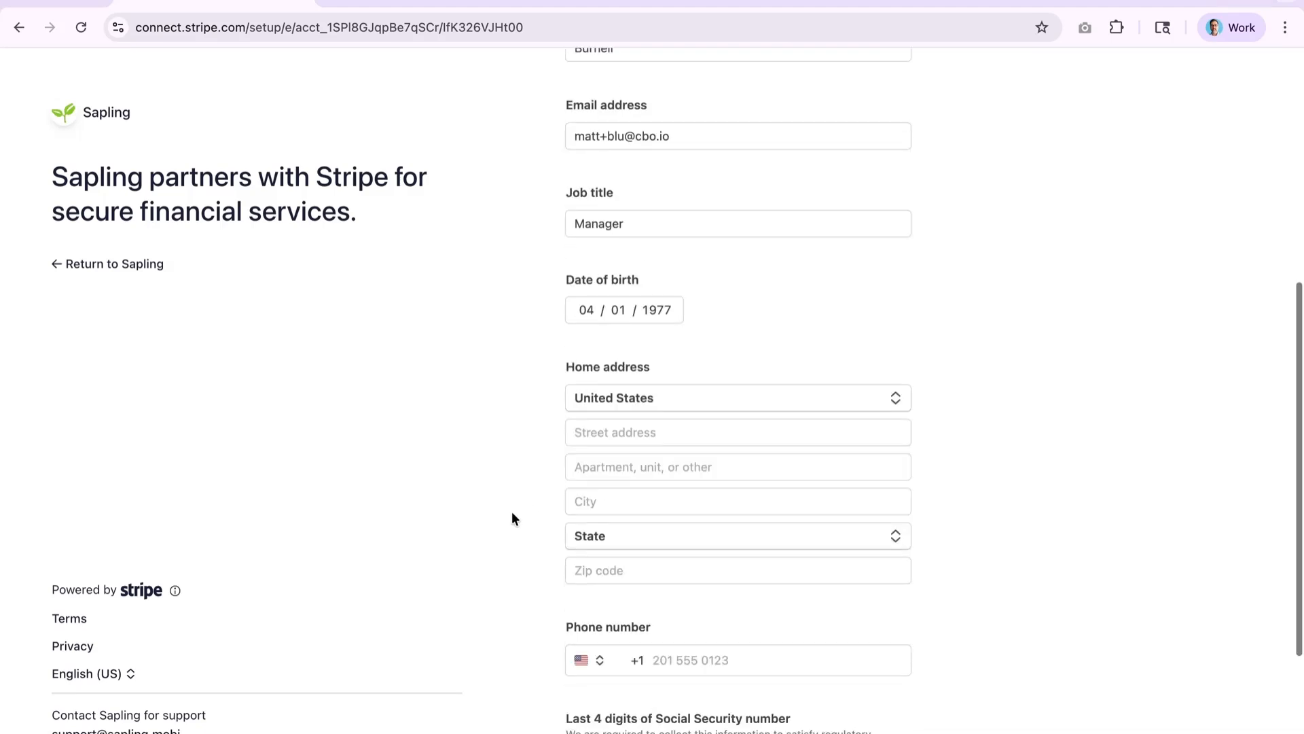
left_click(616, 375)
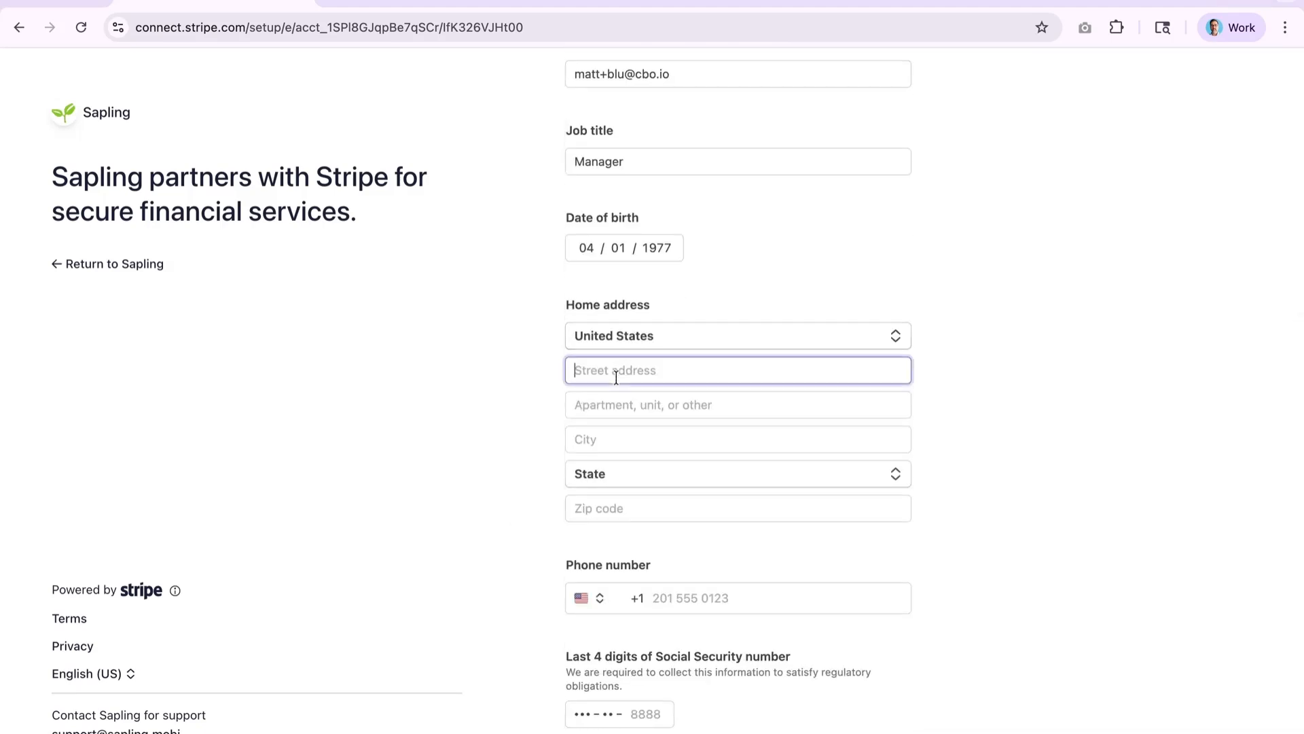
type("805")
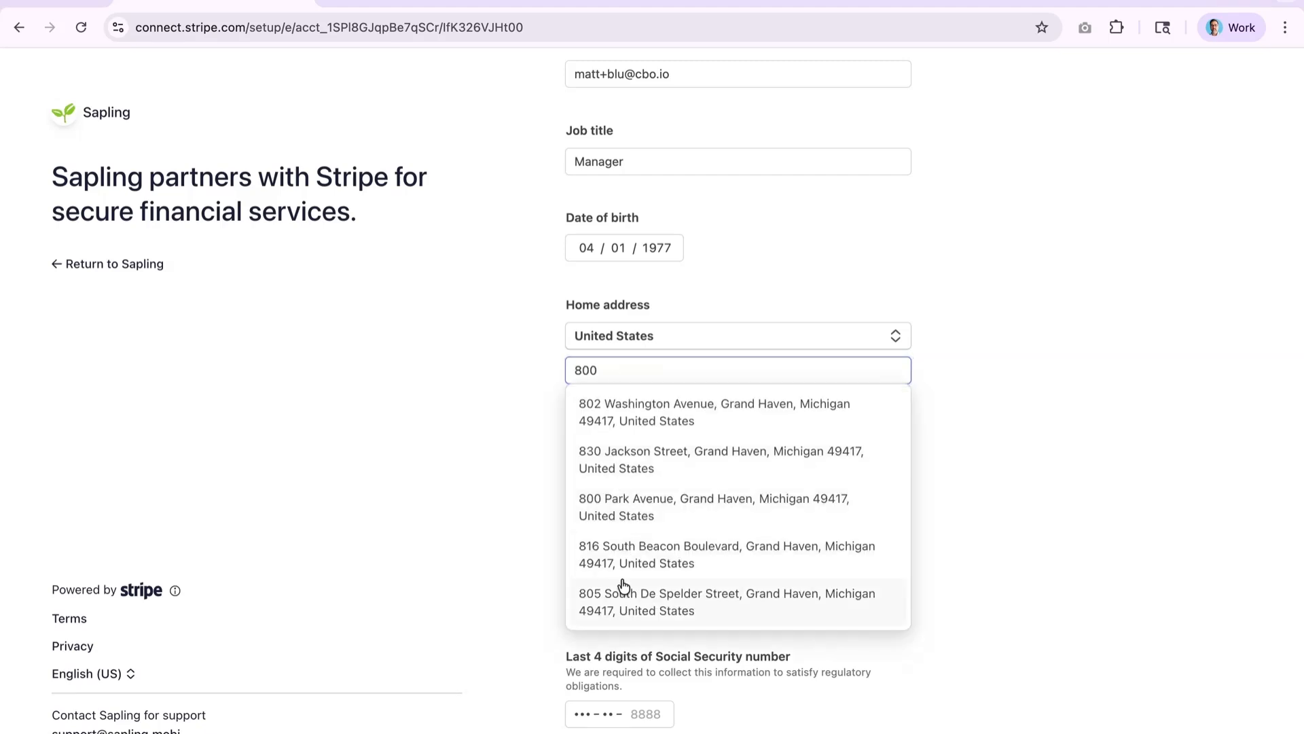
left_click(616, 601)
left_click(513, 418)
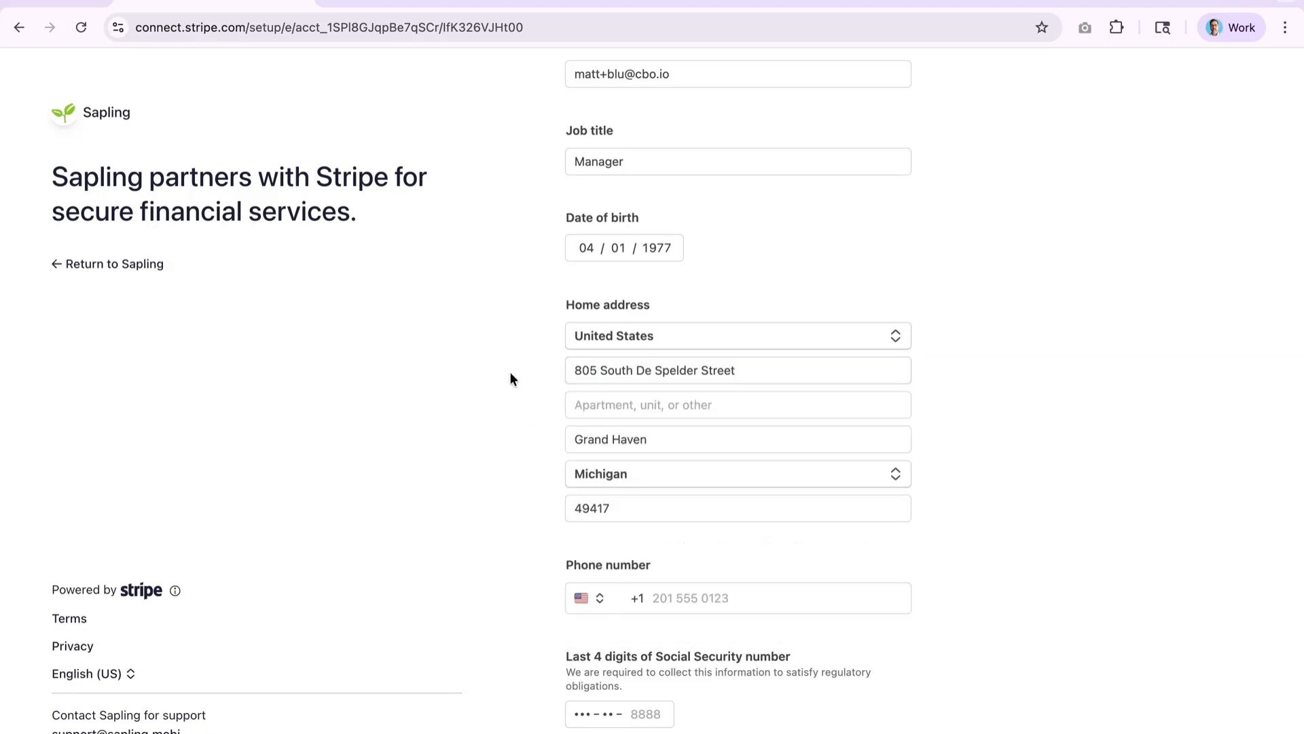
scroll(511, 379, "down", 3)
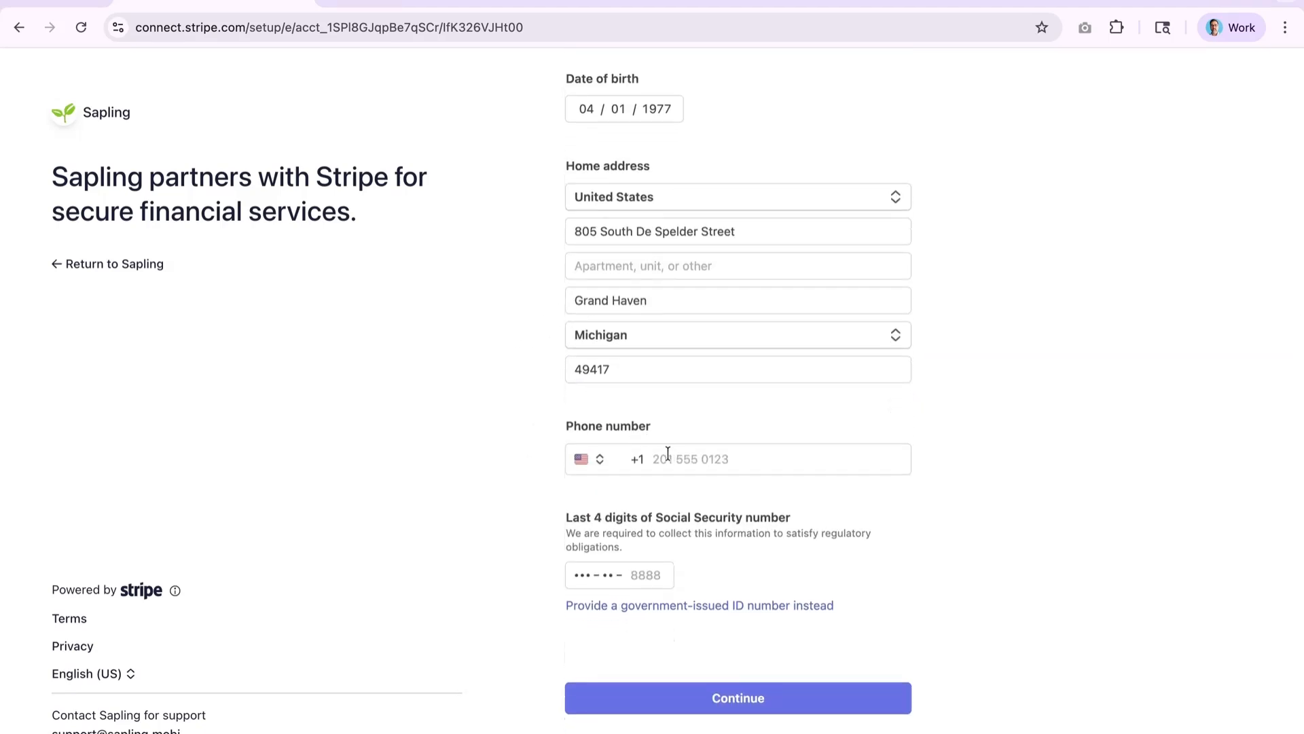
left_click(667, 455)
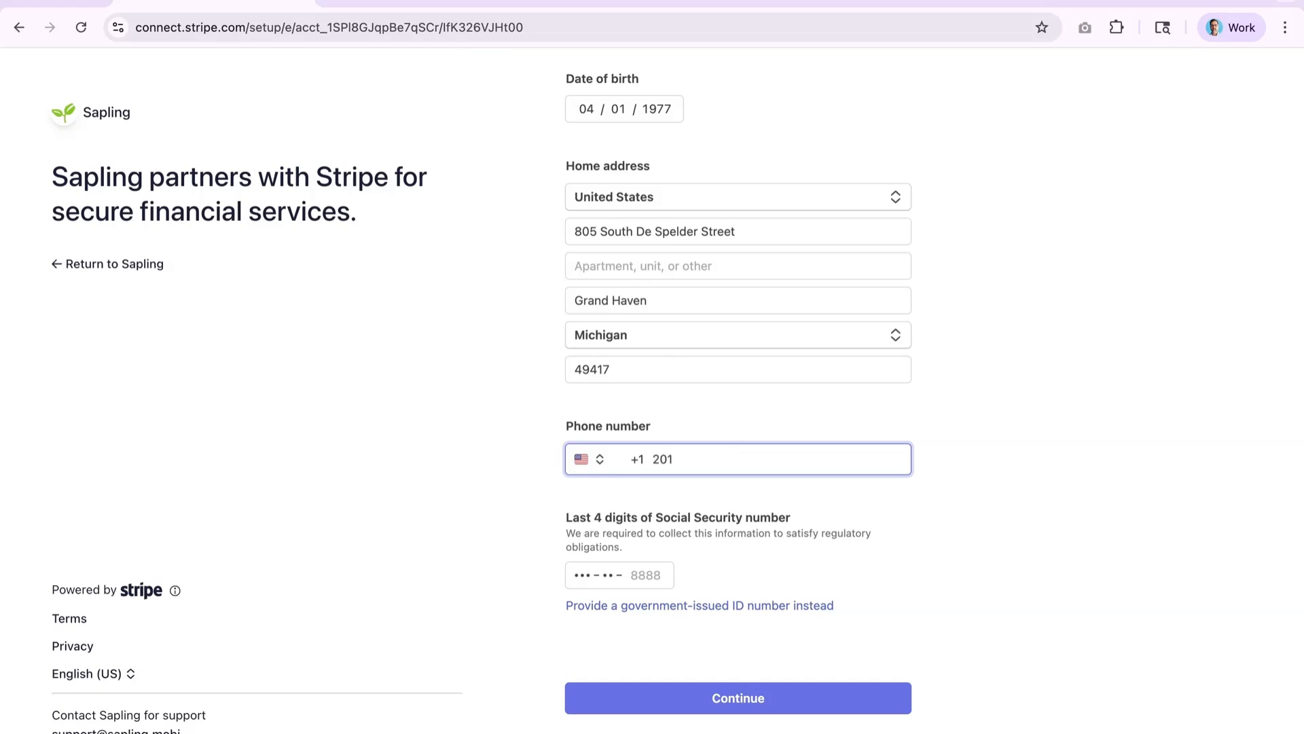
left_click(511, 504)
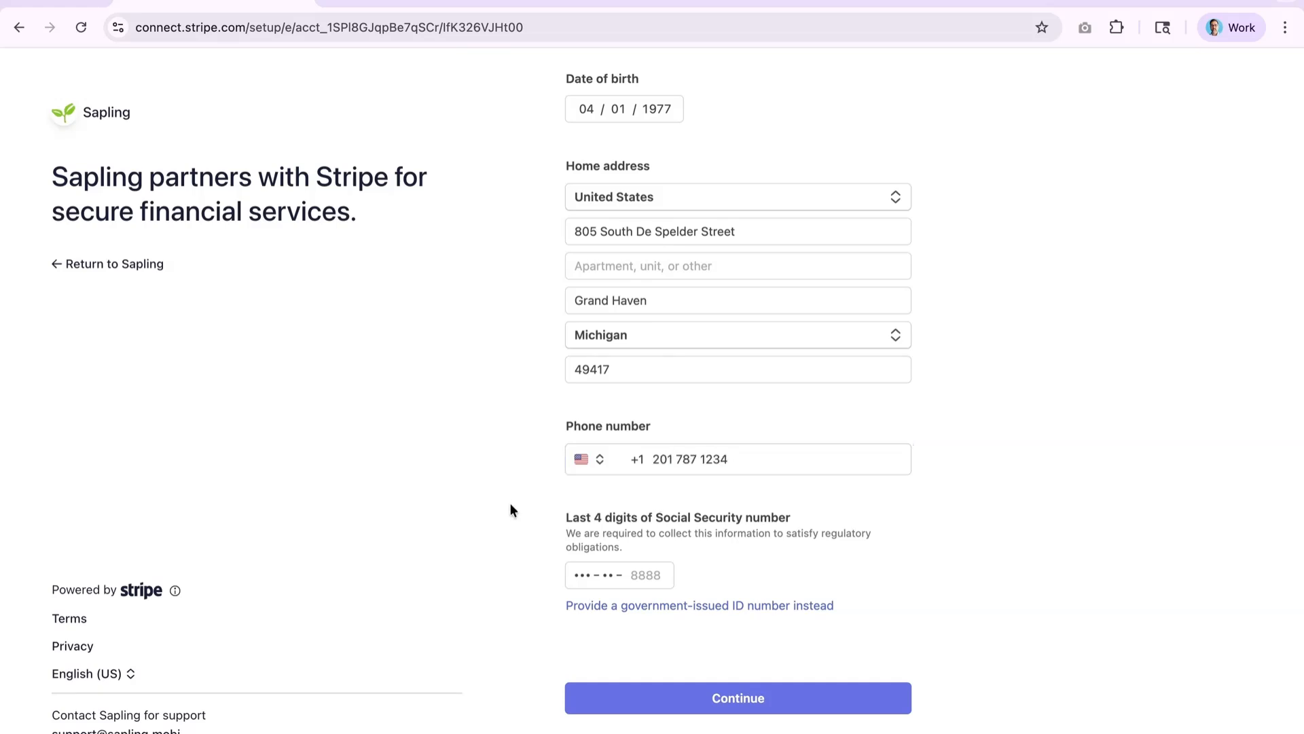
scroll(678, 490, "down", 2)
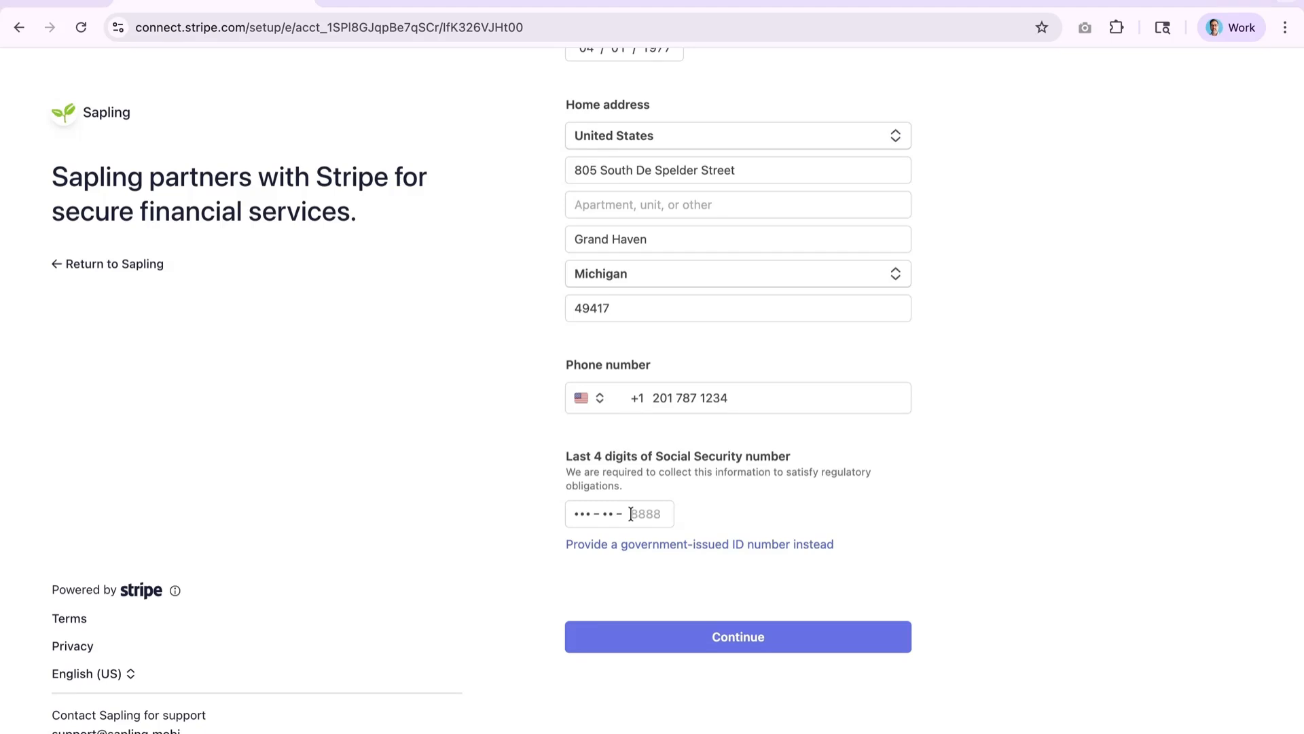
left_click(632, 514)
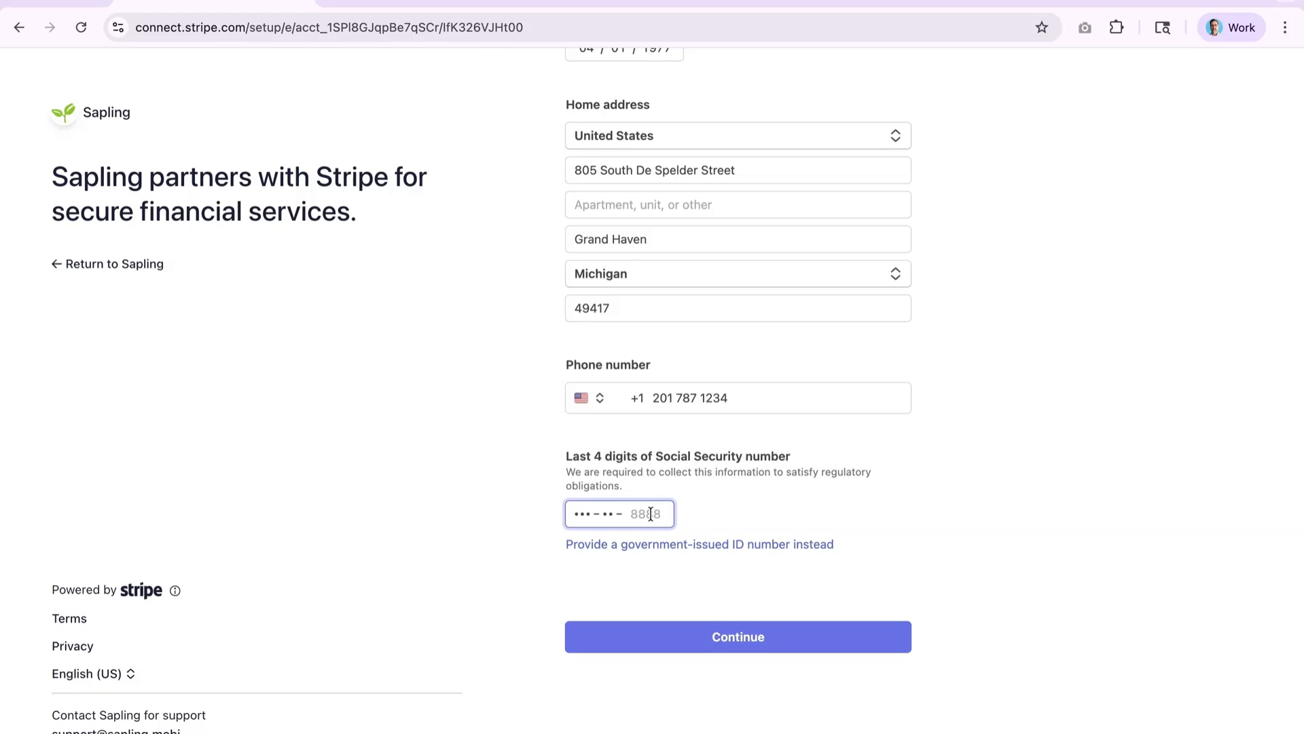
type("8888")
left_click(696, 639)
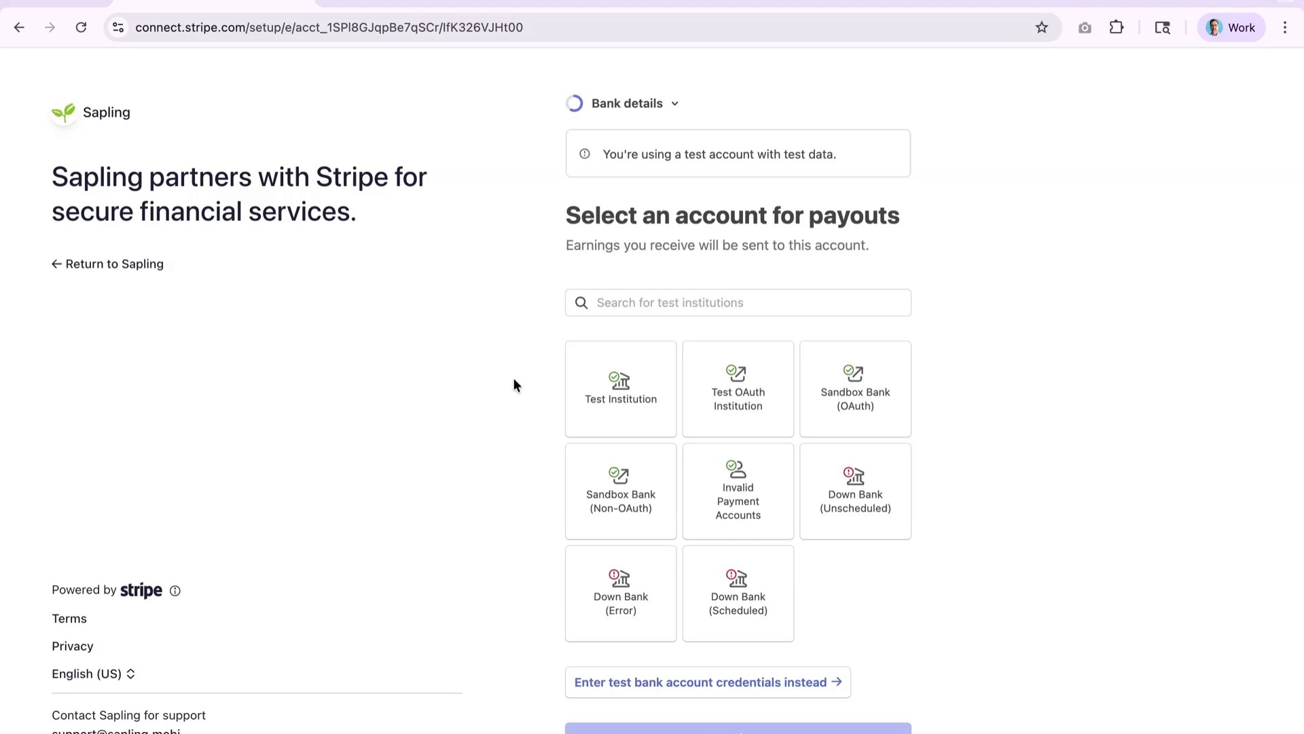
- Scroll the Bank details page to reveal the test institution cards and Continue
scroll(514, 377, "down", 1)
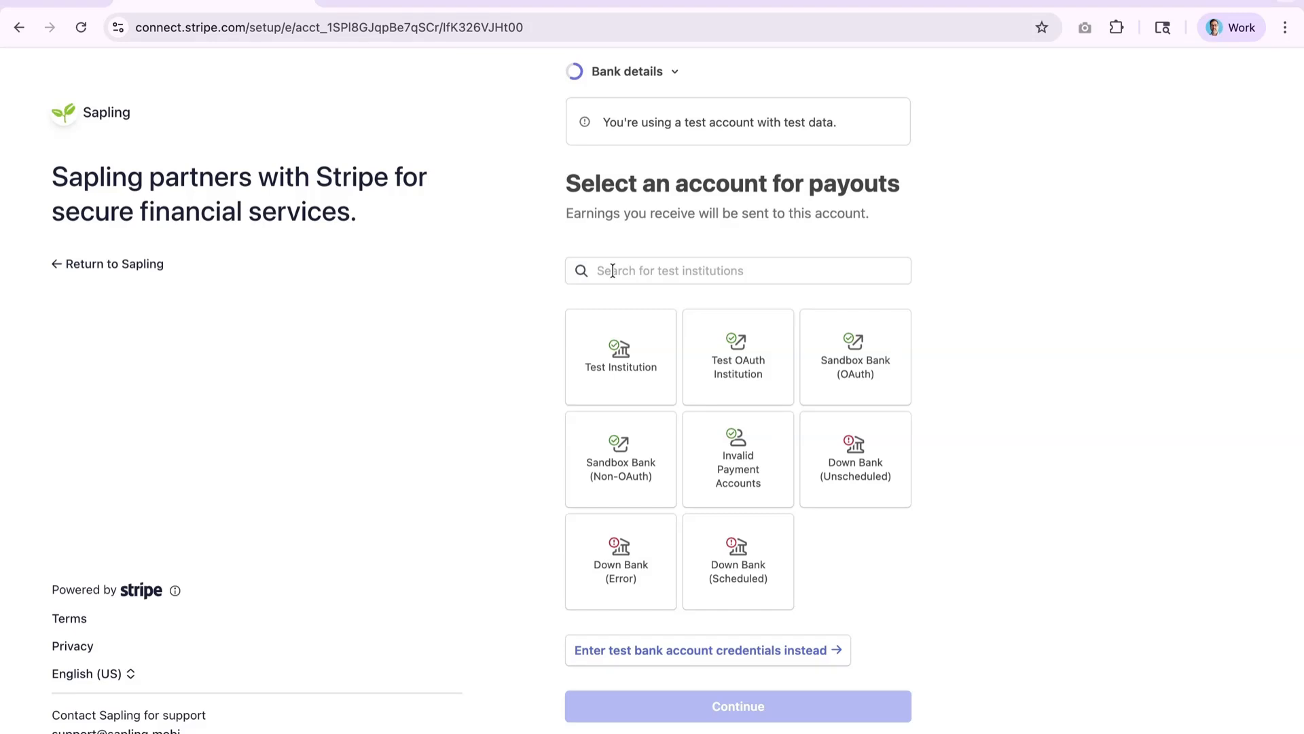
- Choose Test Institution and connect its test bank accounts
left_click(619, 329)
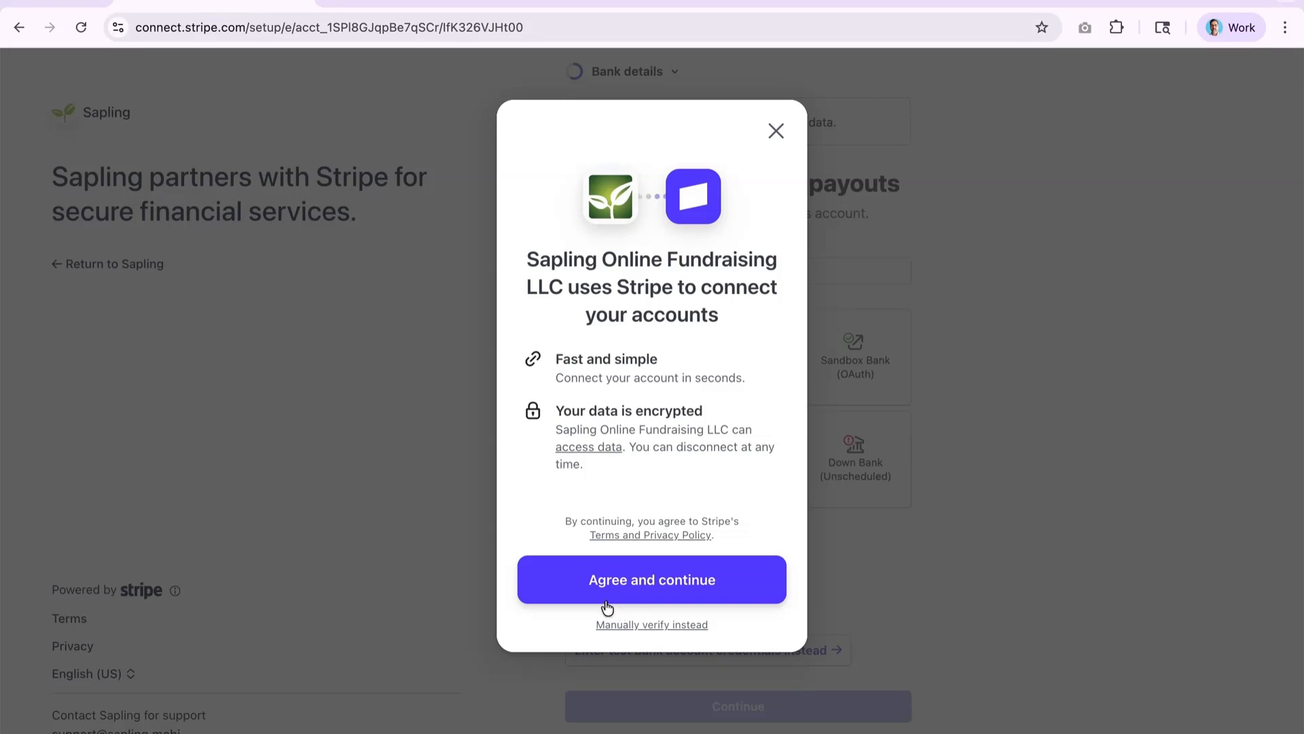
left_click(648, 578)
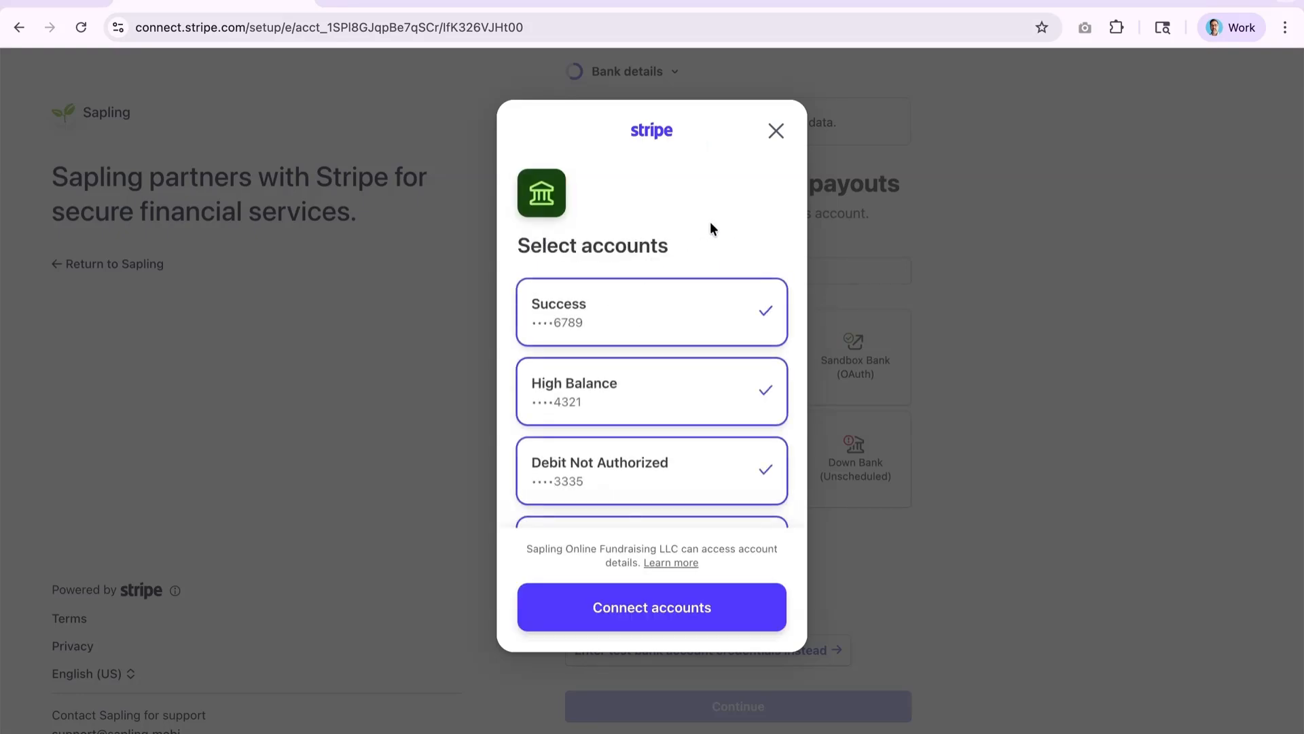
scroll(711, 222, "down", 2)
scroll(710, 222, "up", 1)
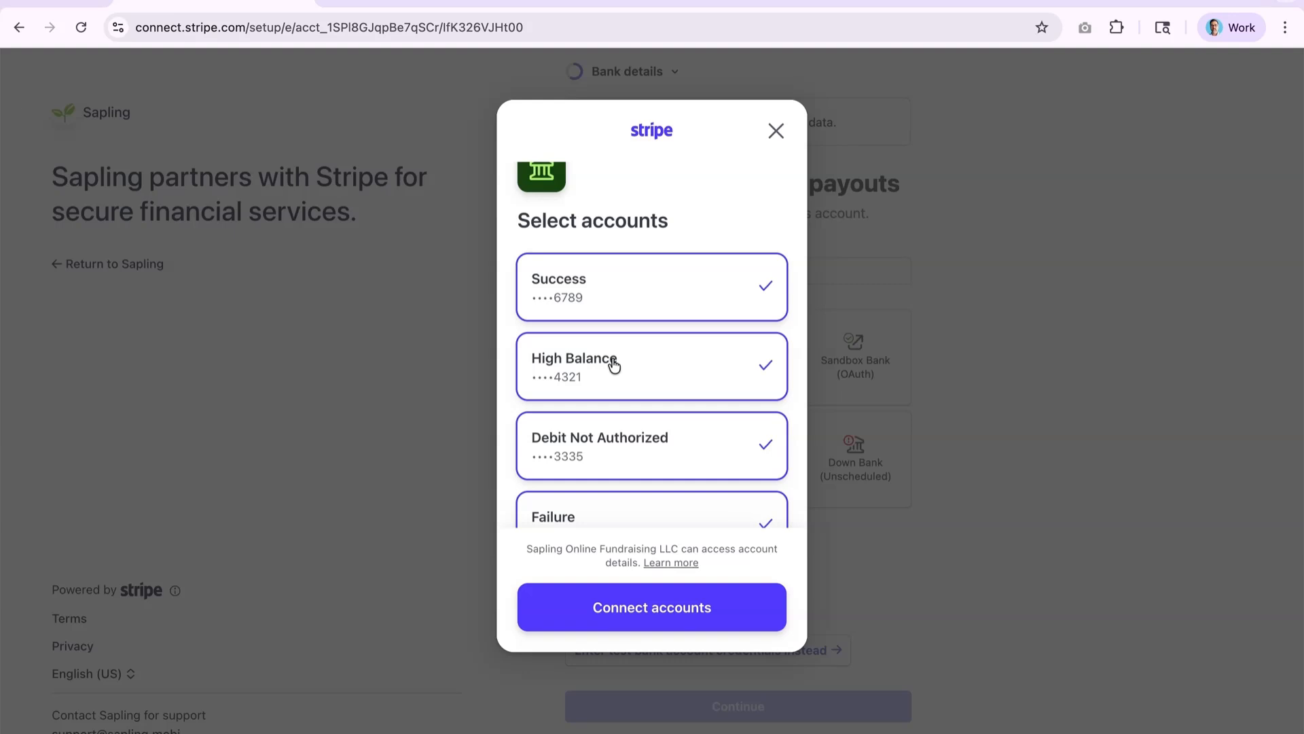
scroll(615, 365, "up", 1)
scroll(615, 365, "down", 2)
scroll(615, 366, "up", 2)
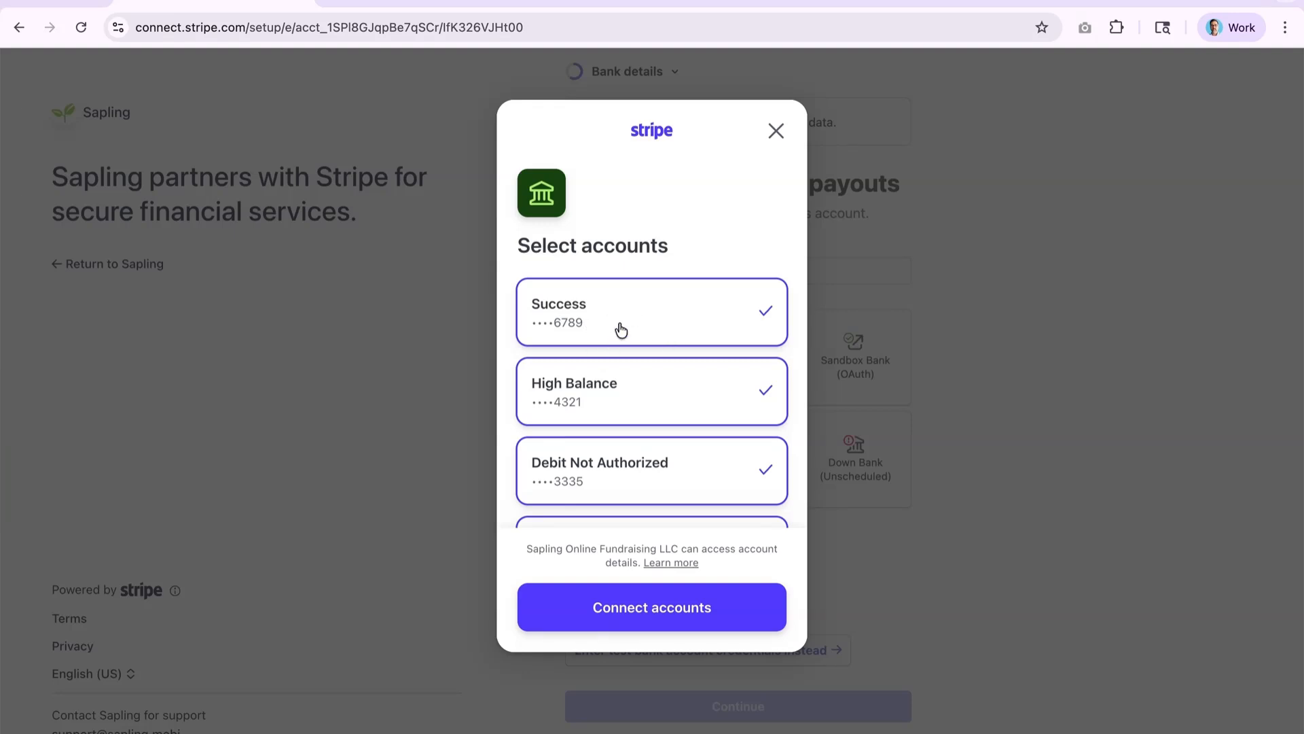
left_click(660, 605)
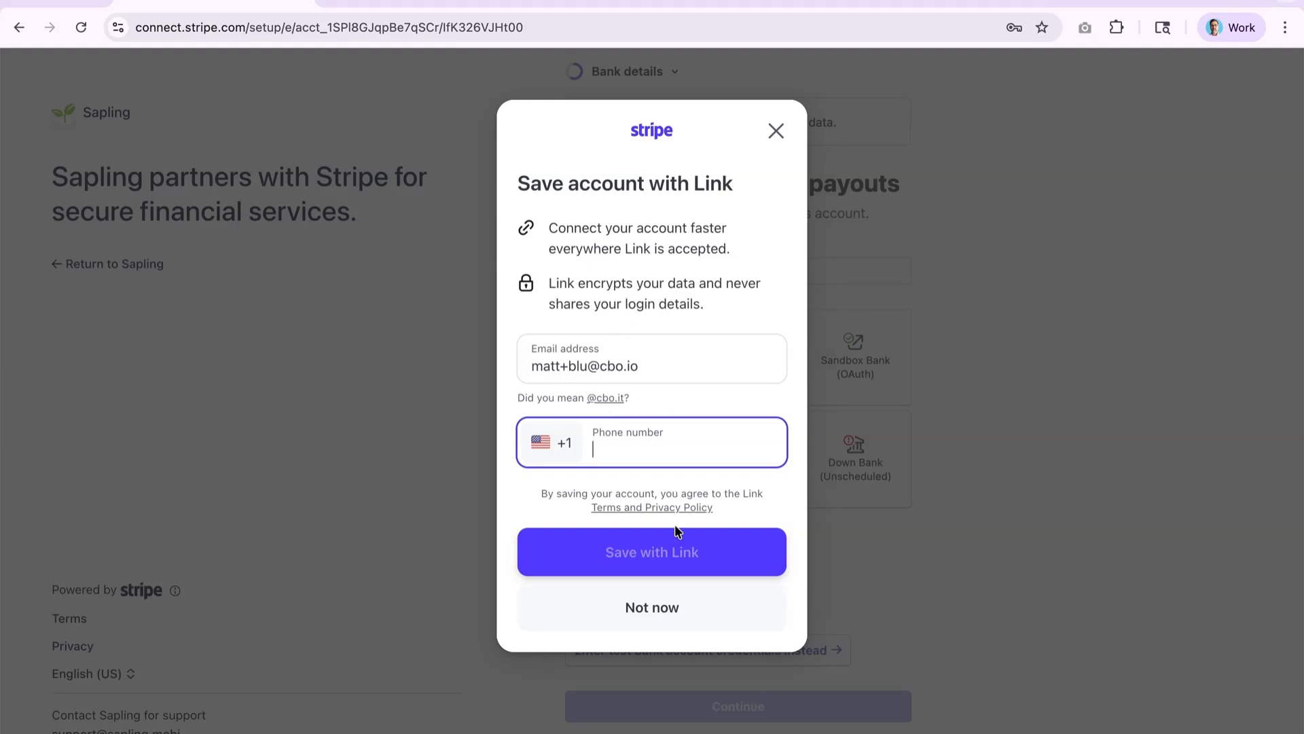
- Decline saving with Link and continue with the first StripeBank account for payouts
left_click(651, 618)
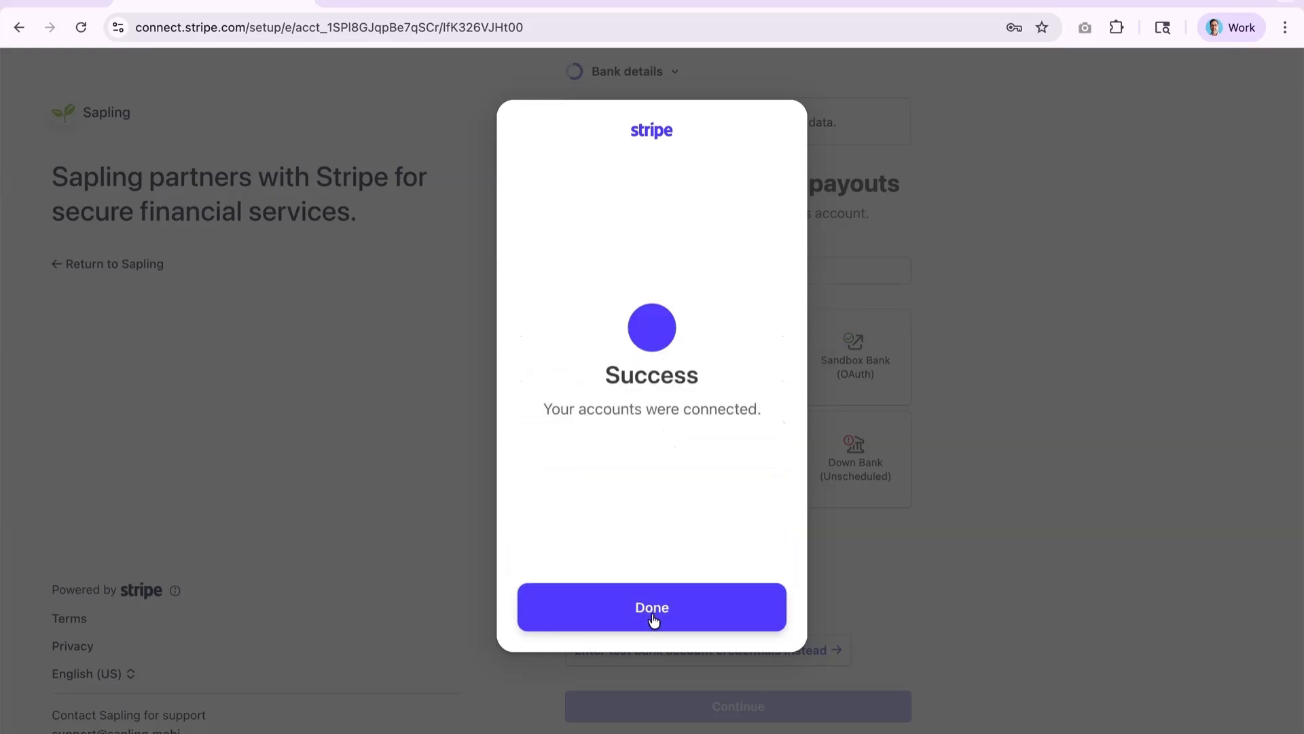
left_click(652, 617)
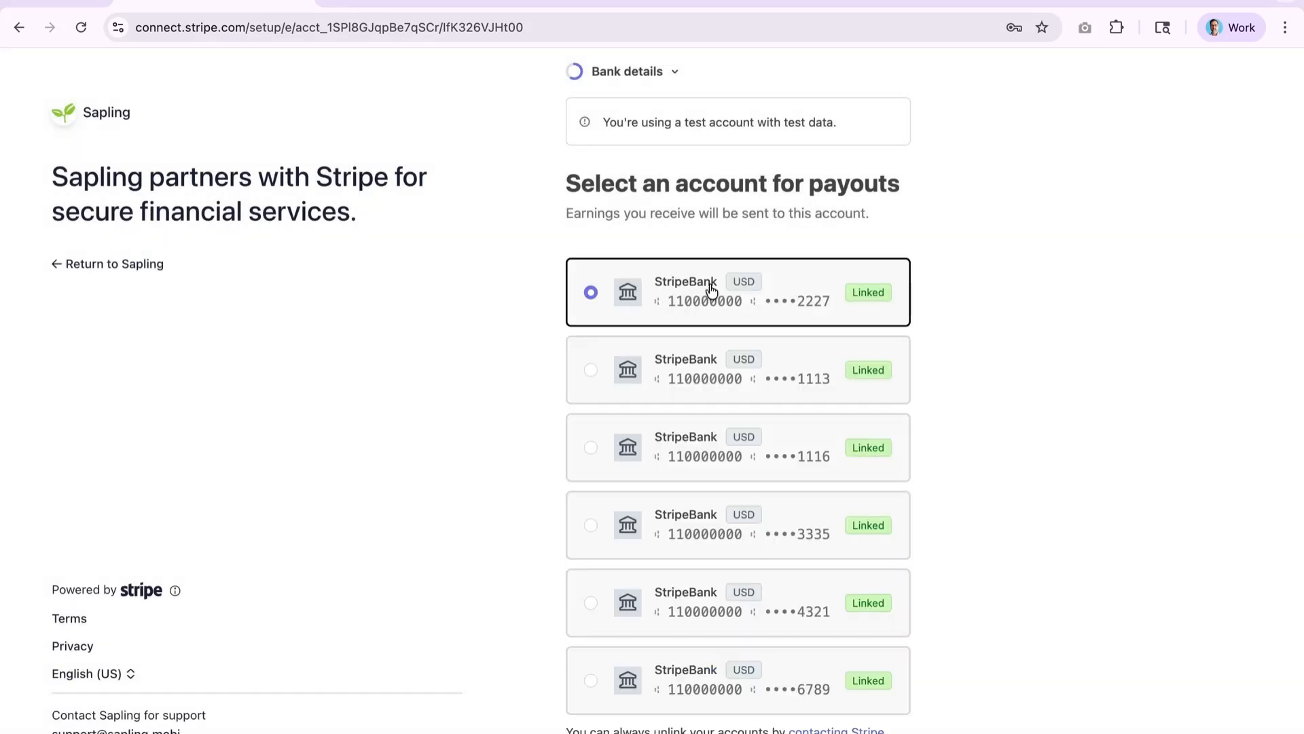
scroll(703, 297, "down", 1)
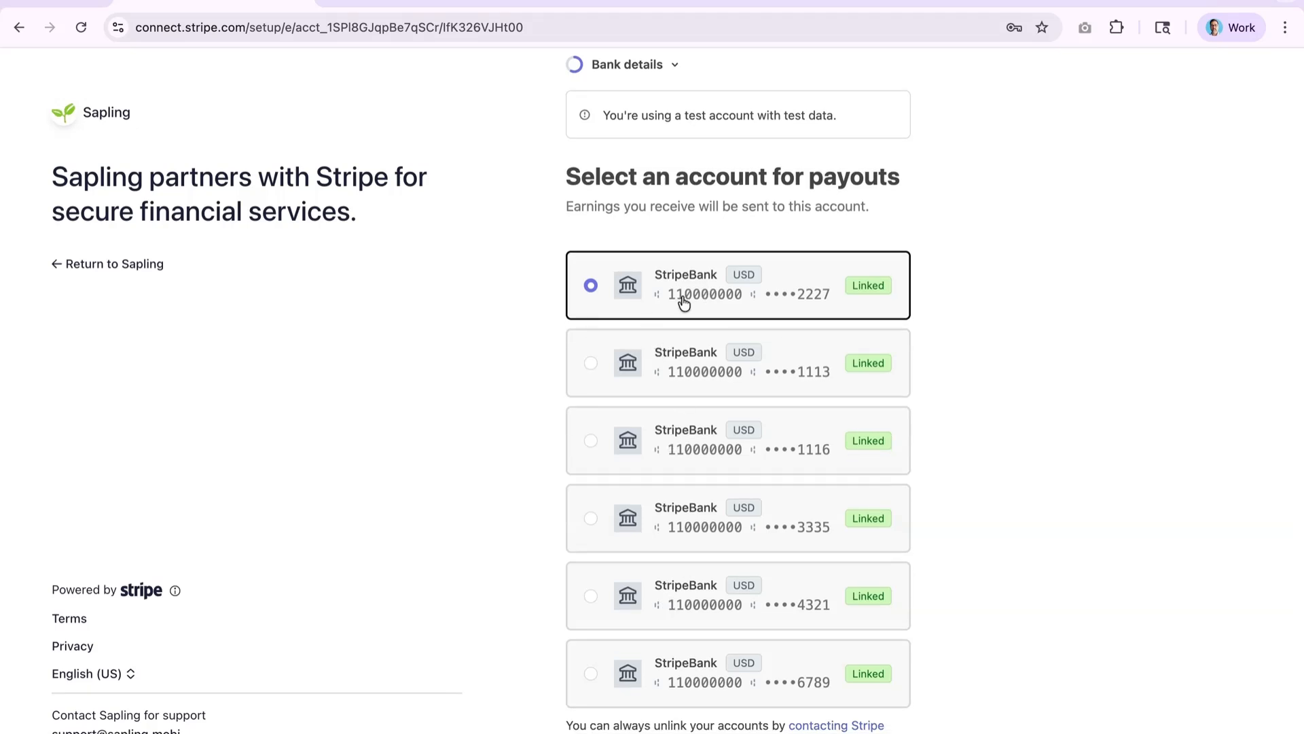
scroll(683, 304, "down", 5)
left_click(713, 676)
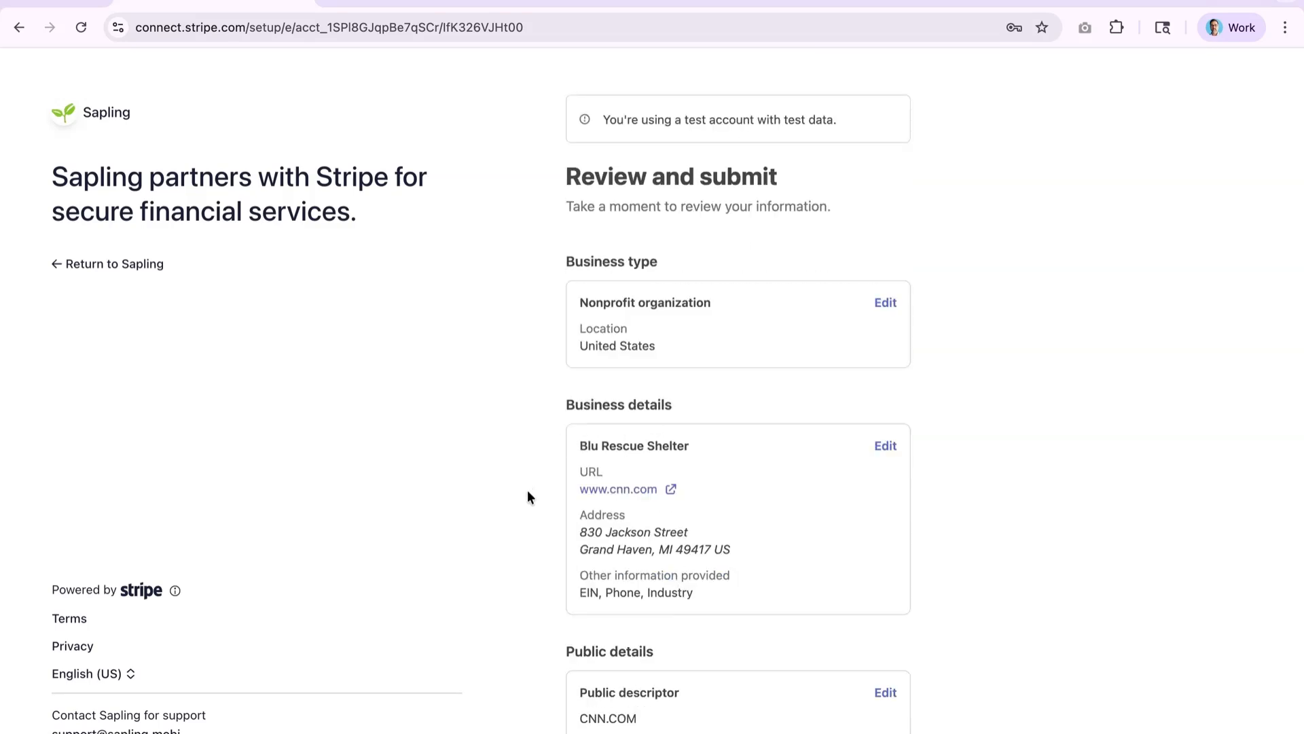
scroll(528, 496, "down", 4)
scroll(527, 490, "down", 3)
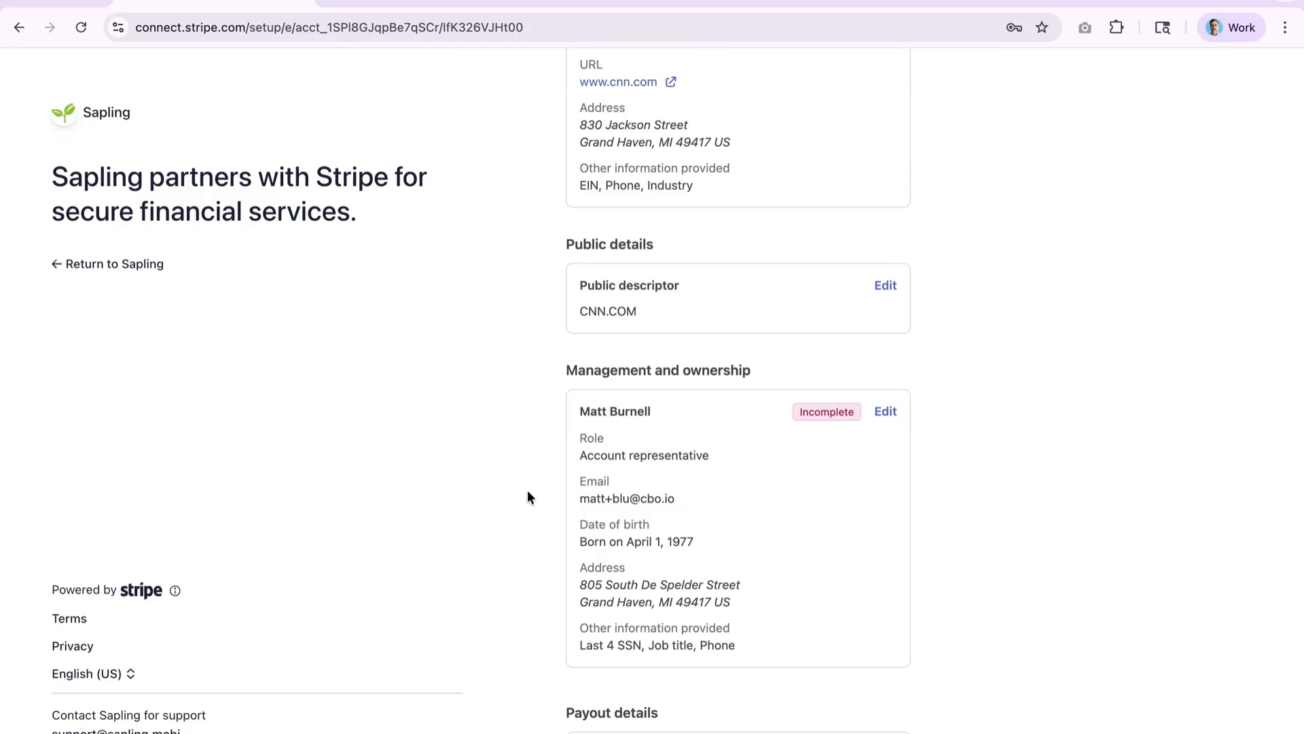
scroll(528, 491, "down", 1)
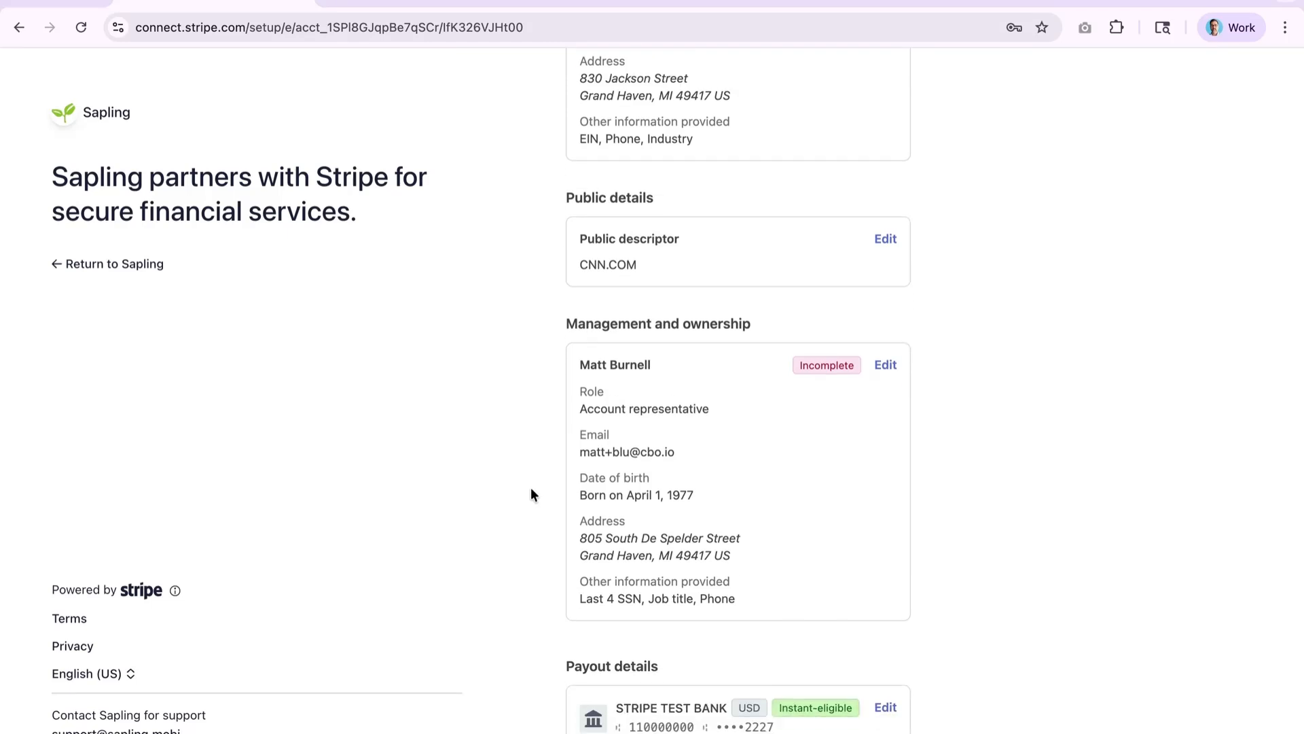
scroll(540, 400, "up", 8)
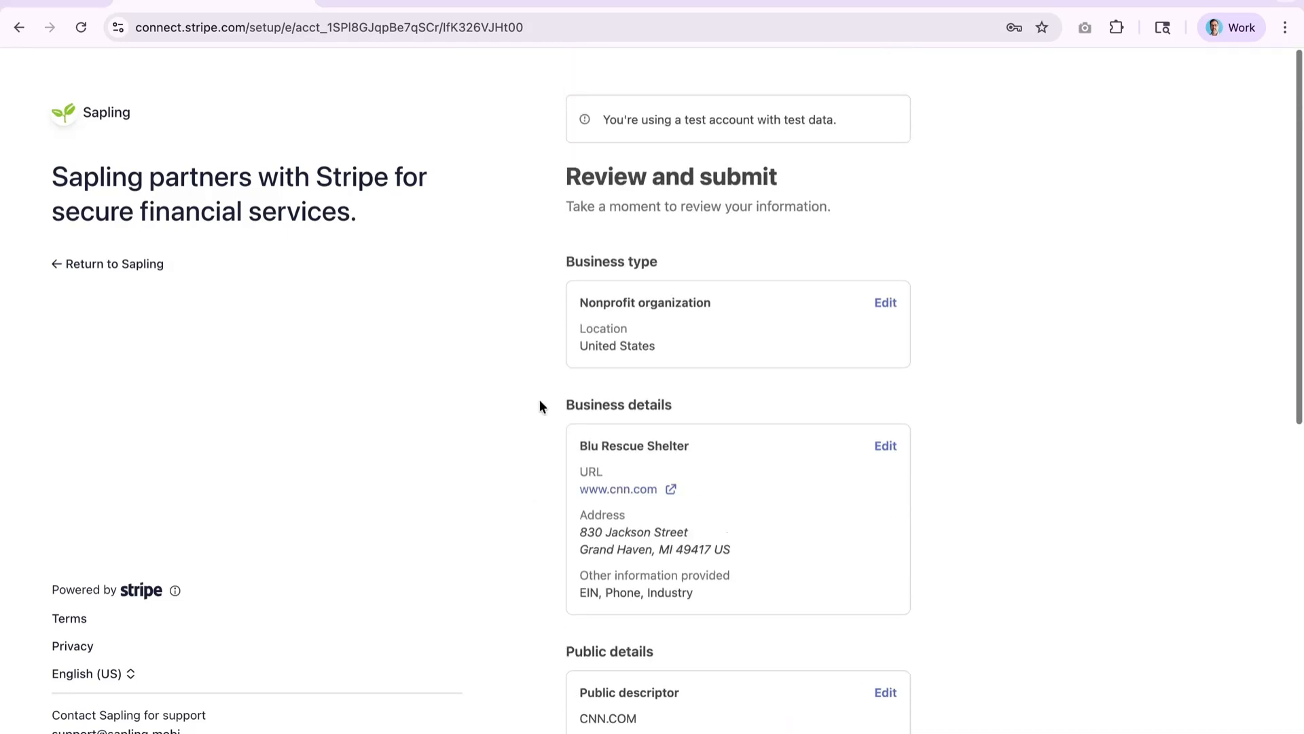
scroll(540, 406, "down", 1)
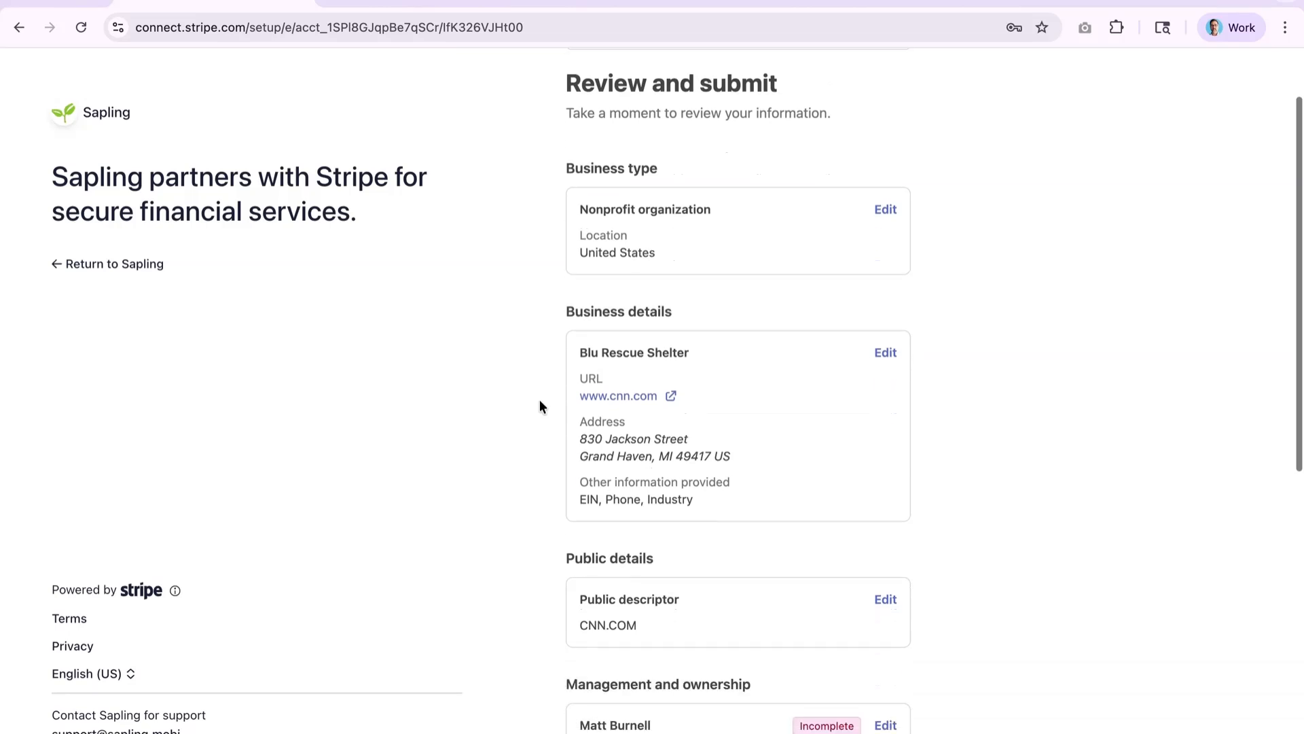
scroll(690, 401, "down", 4)
scroll(688, 397, "down", 2)
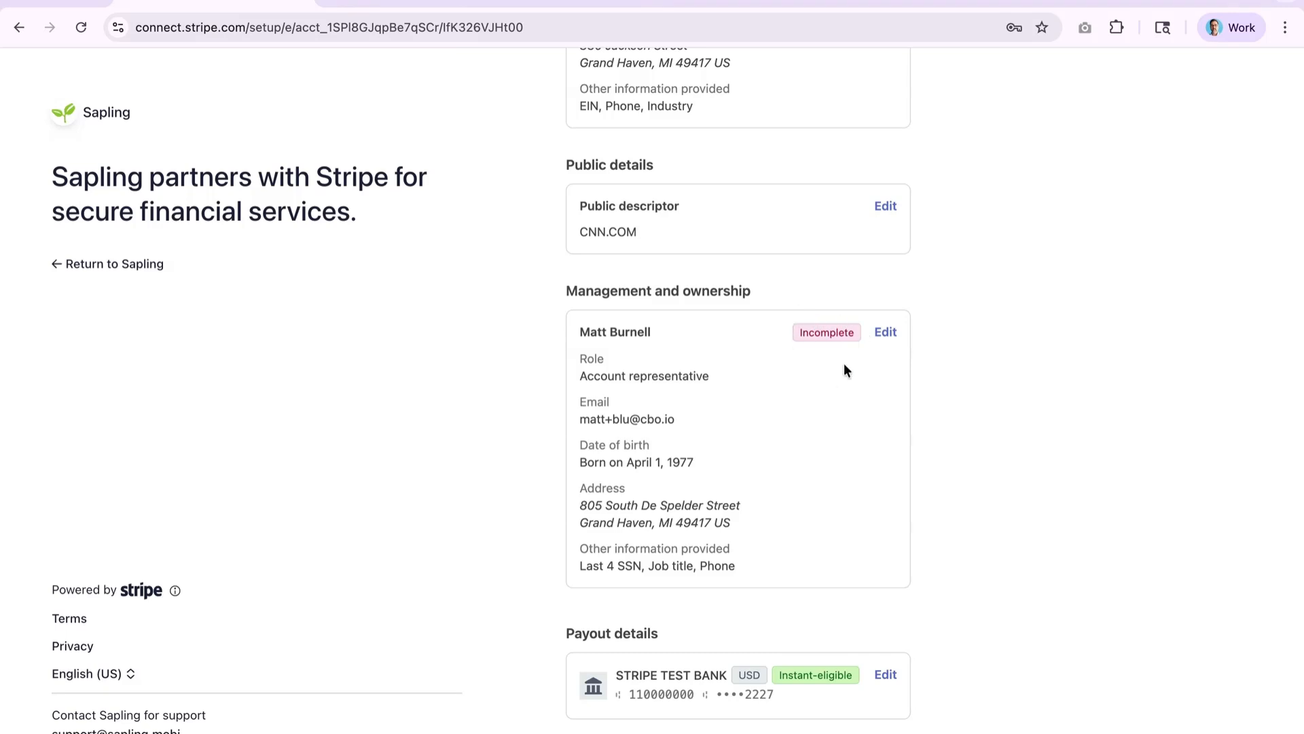
- Edit the representative, submit their full SSN, then reopen them after the Invalid result
left_click(887, 333)
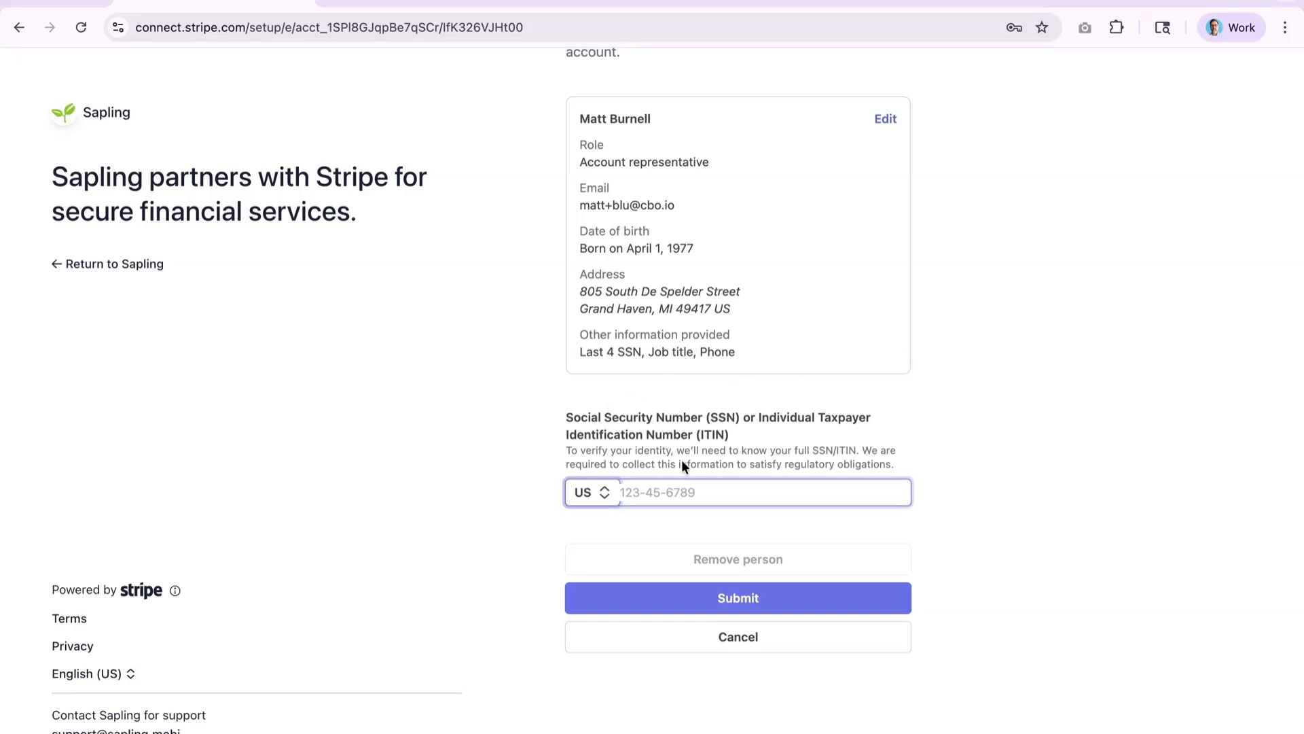
left_click(660, 497)
type("123-")
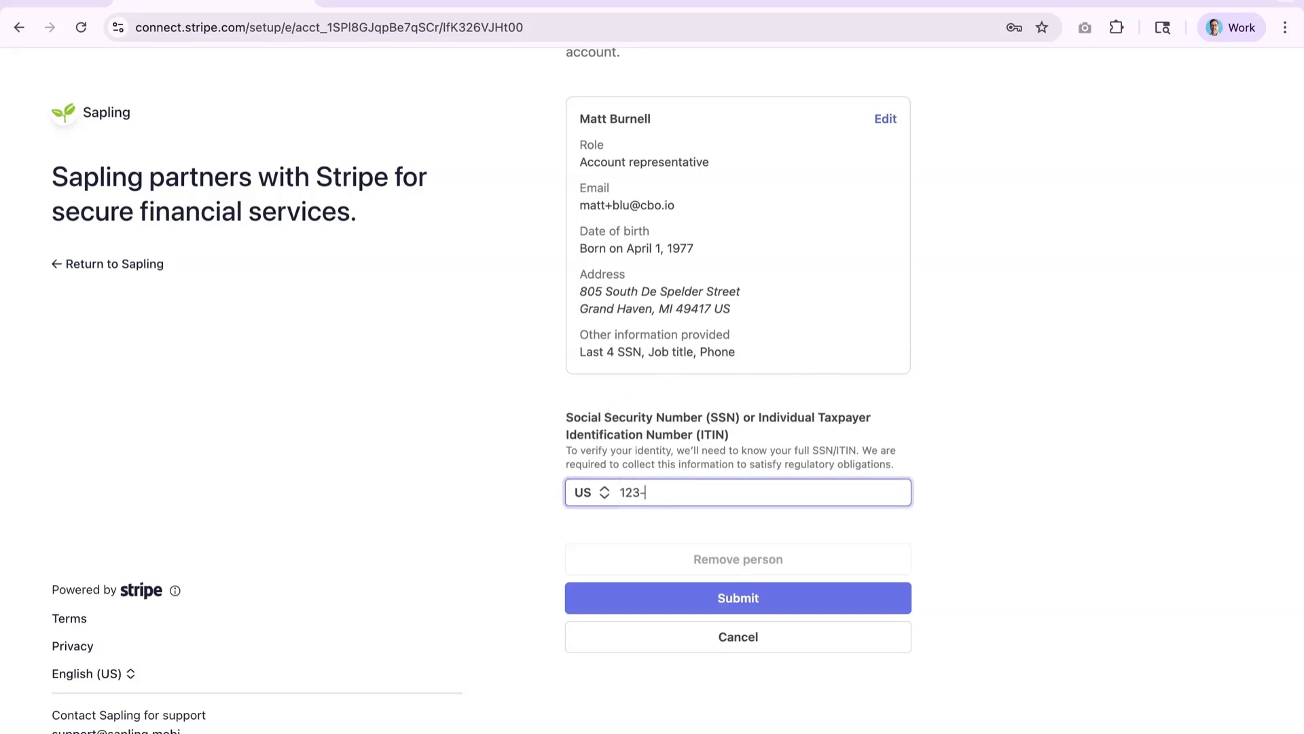
type("45-6789")
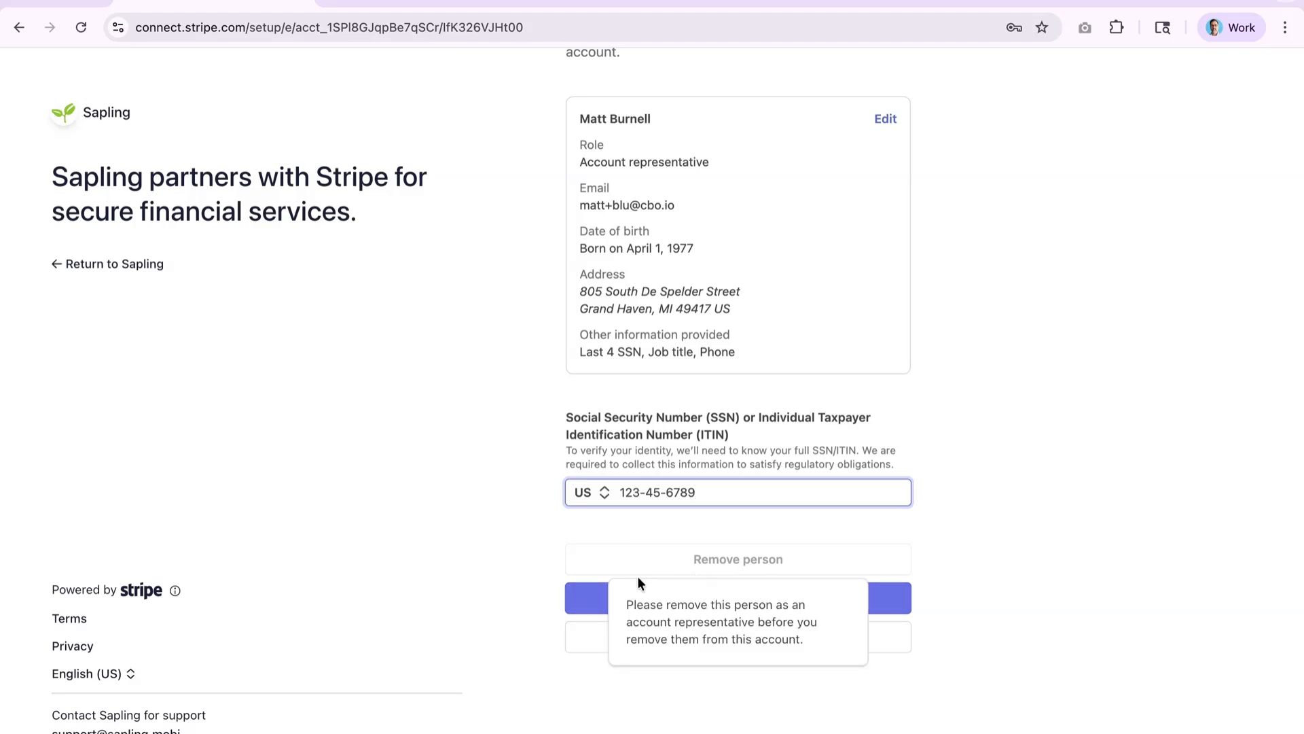
left_click(507, 601)
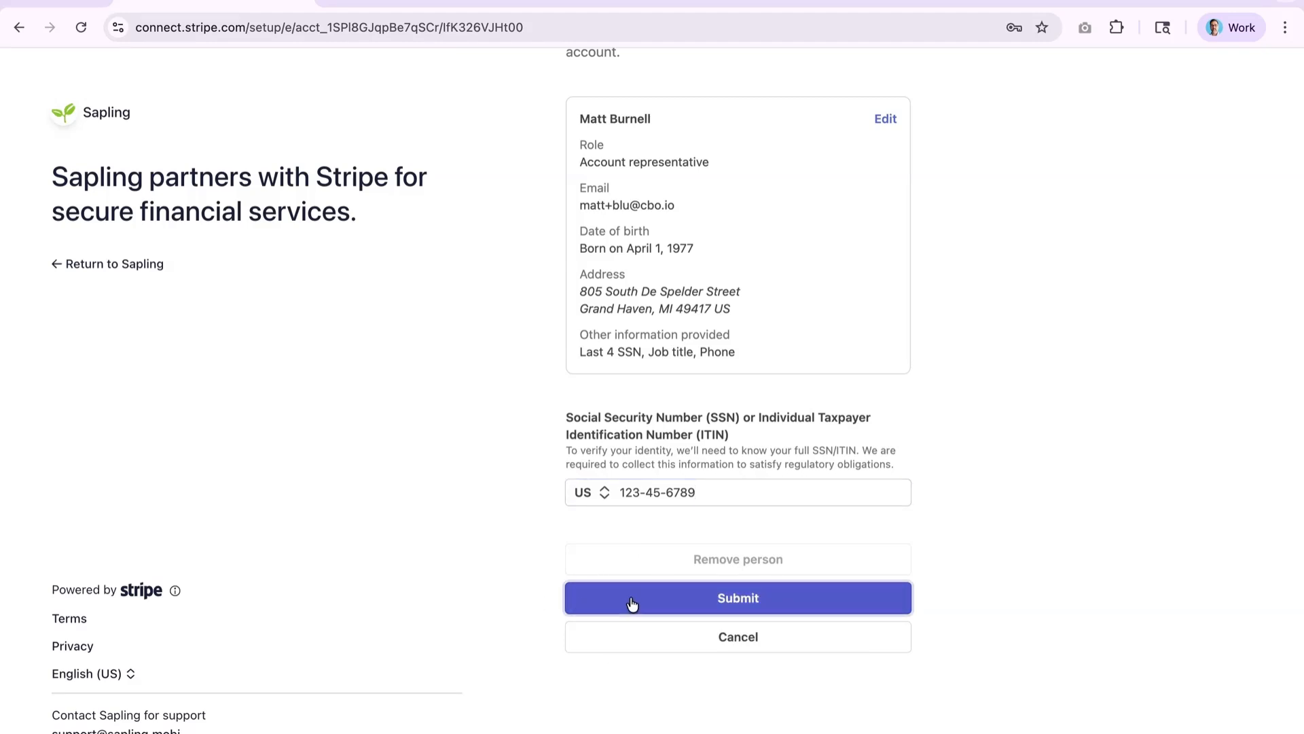
left_click(631, 601)
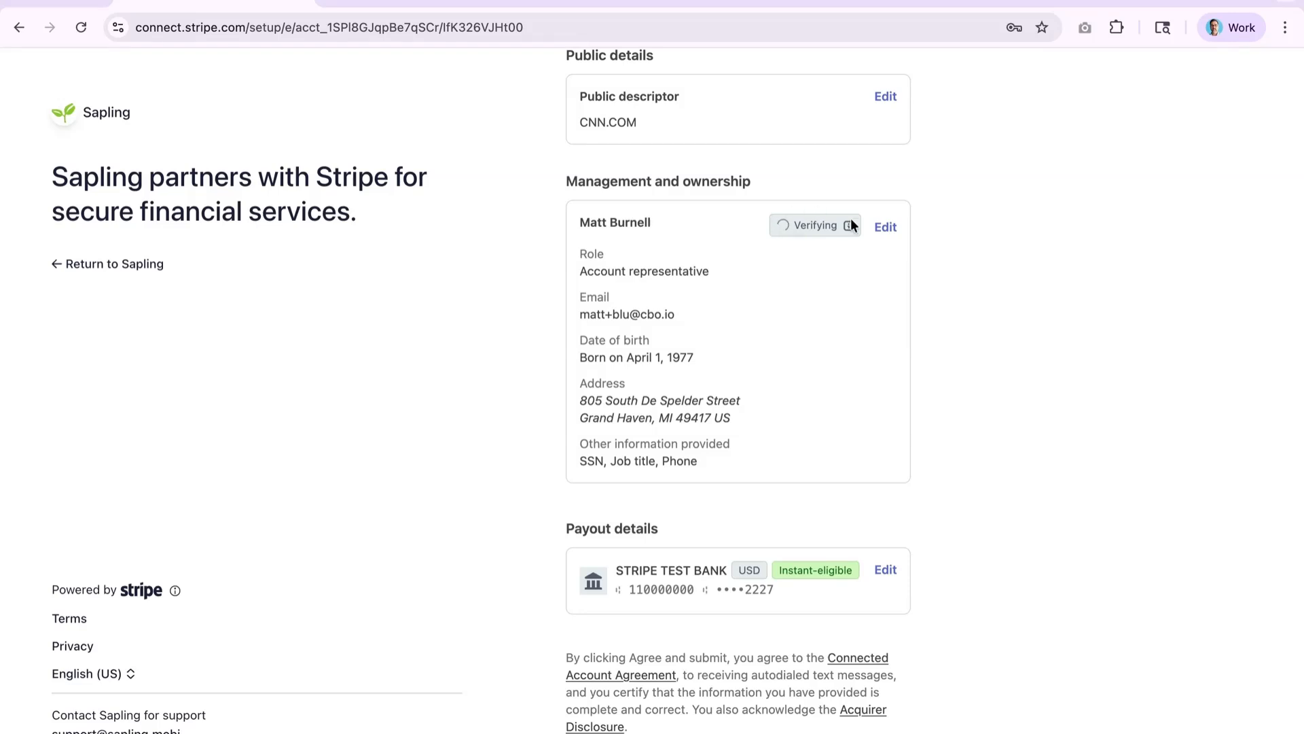
mouse_move(849, 237)
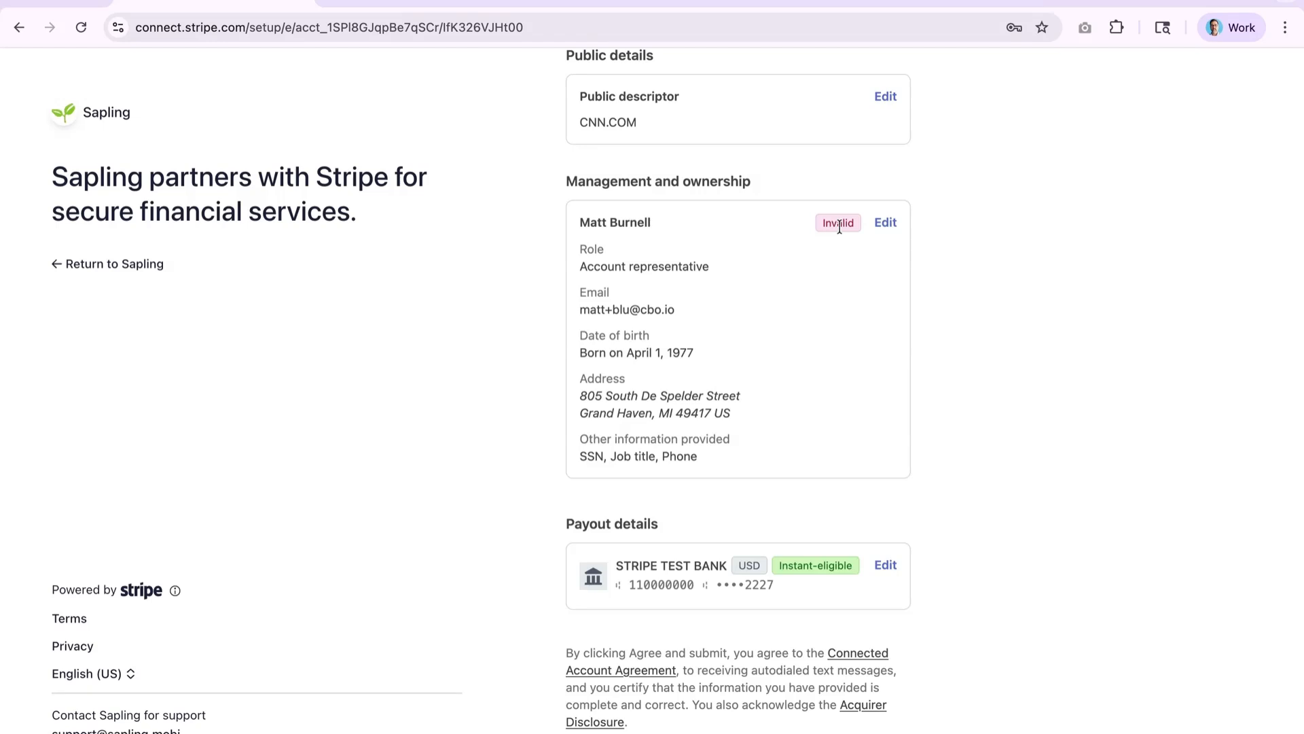
left_click(886, 223)
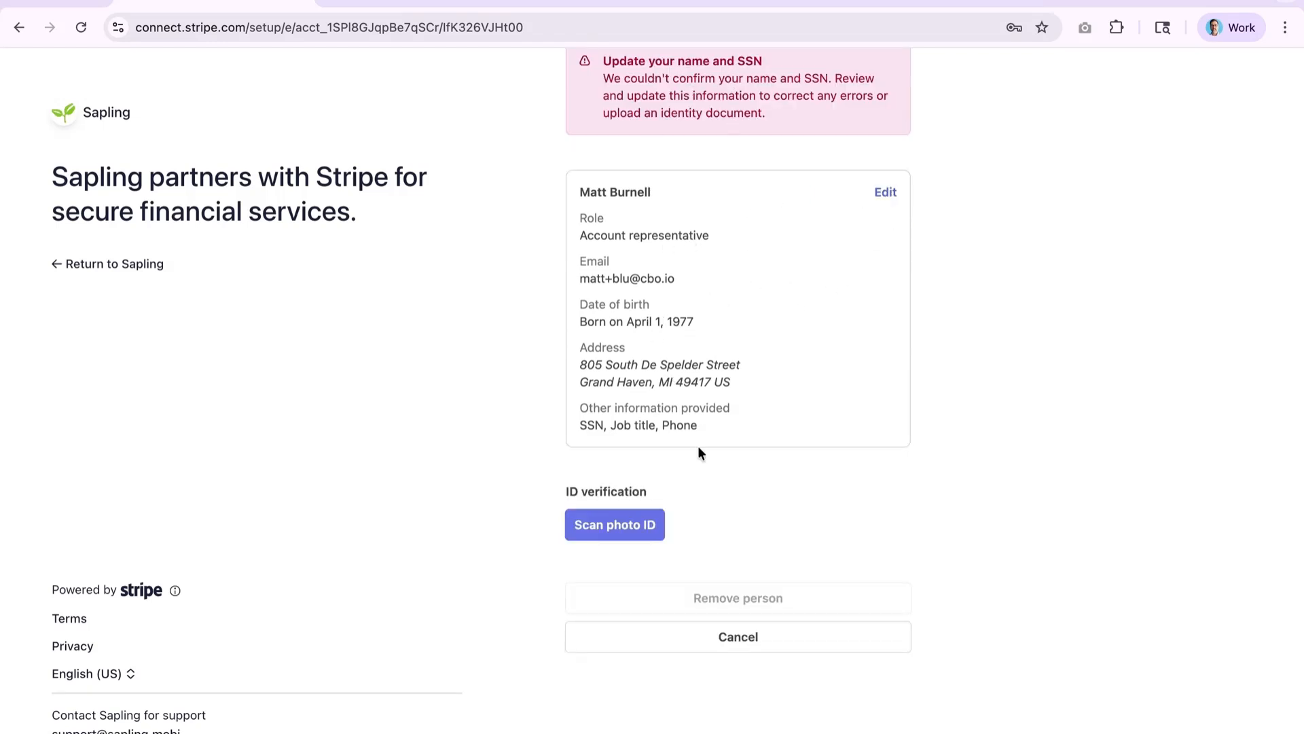
- Run photo ID verification with Skip Verification and the Successful test outcome until Verified
left_click(614, 539)
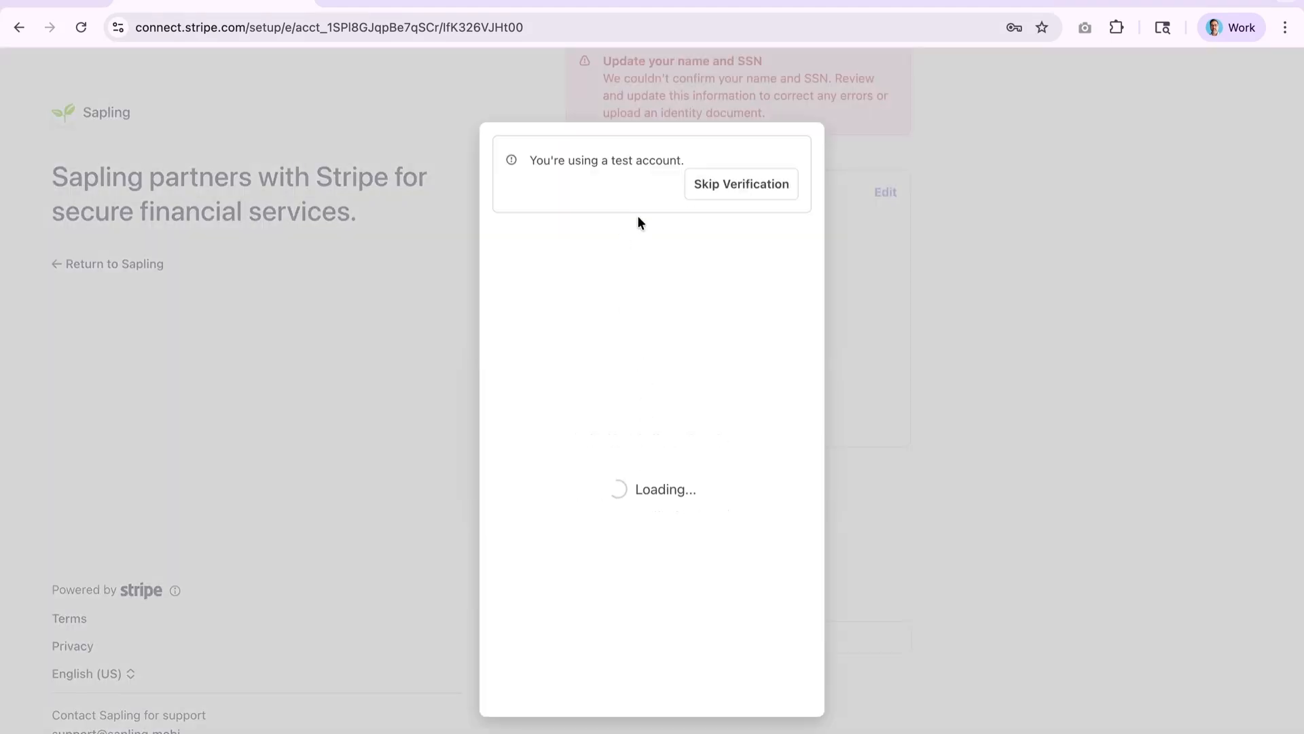
left_click(726, 187)
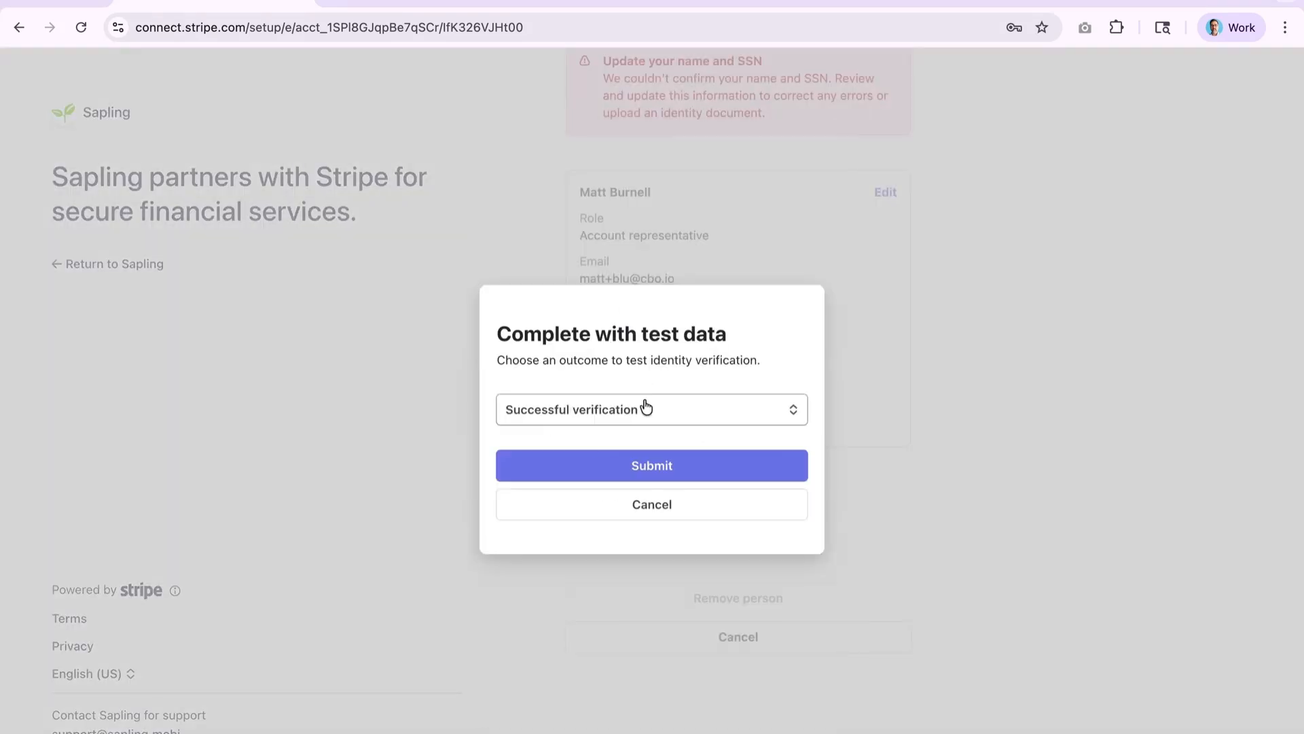
left_click(680, 466)
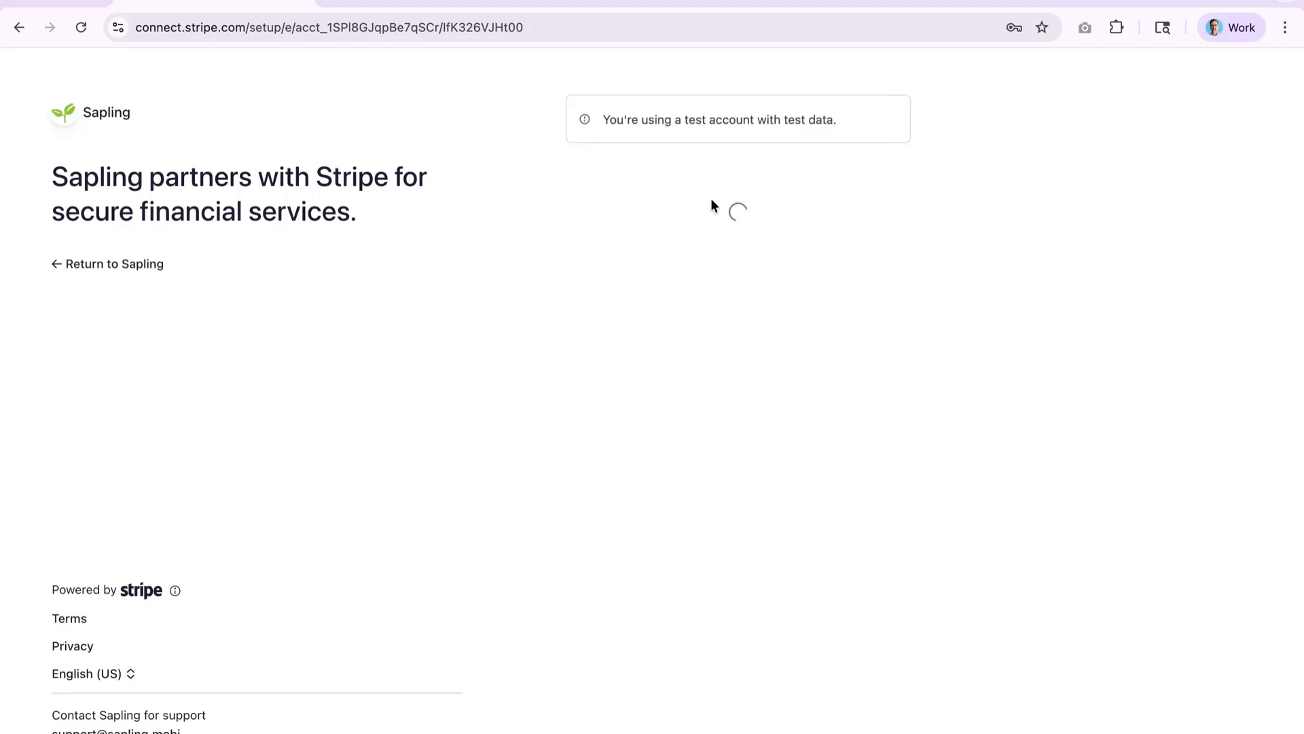
scroll(739, 484, "down", 10)
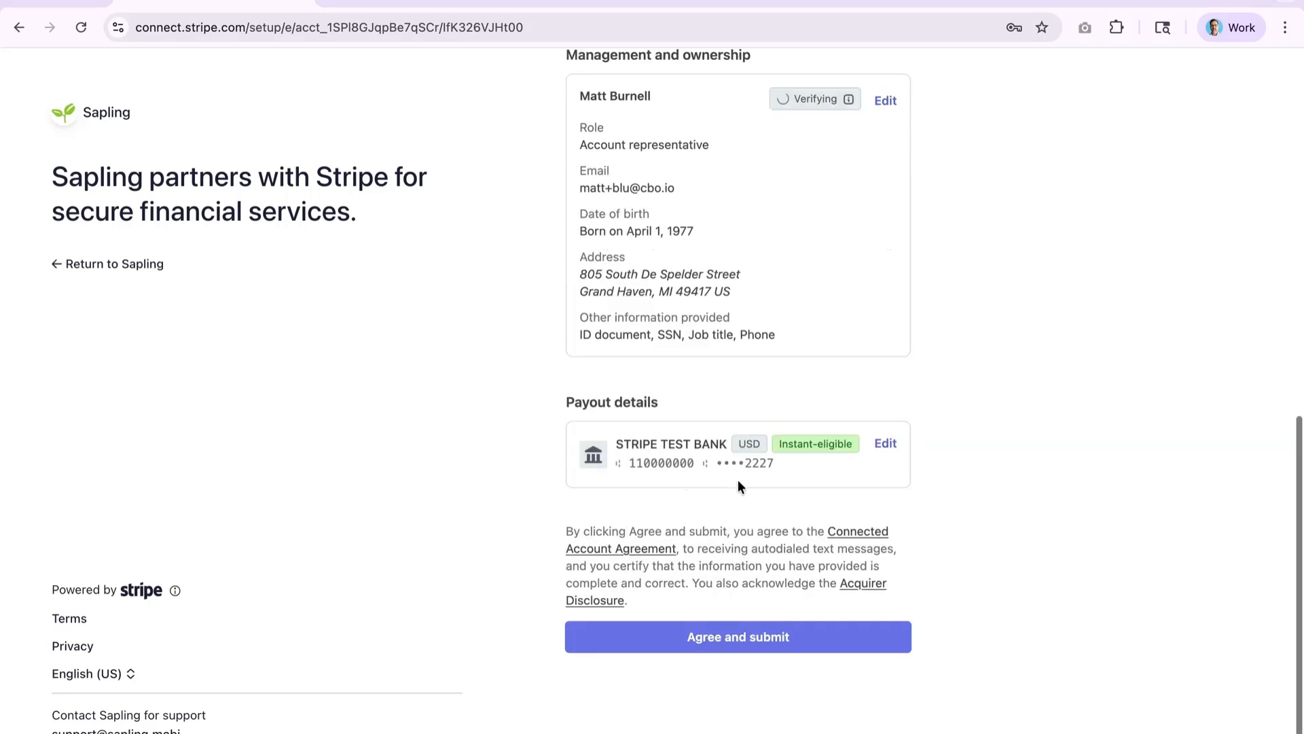
scroll(790, 279, "up", 3)
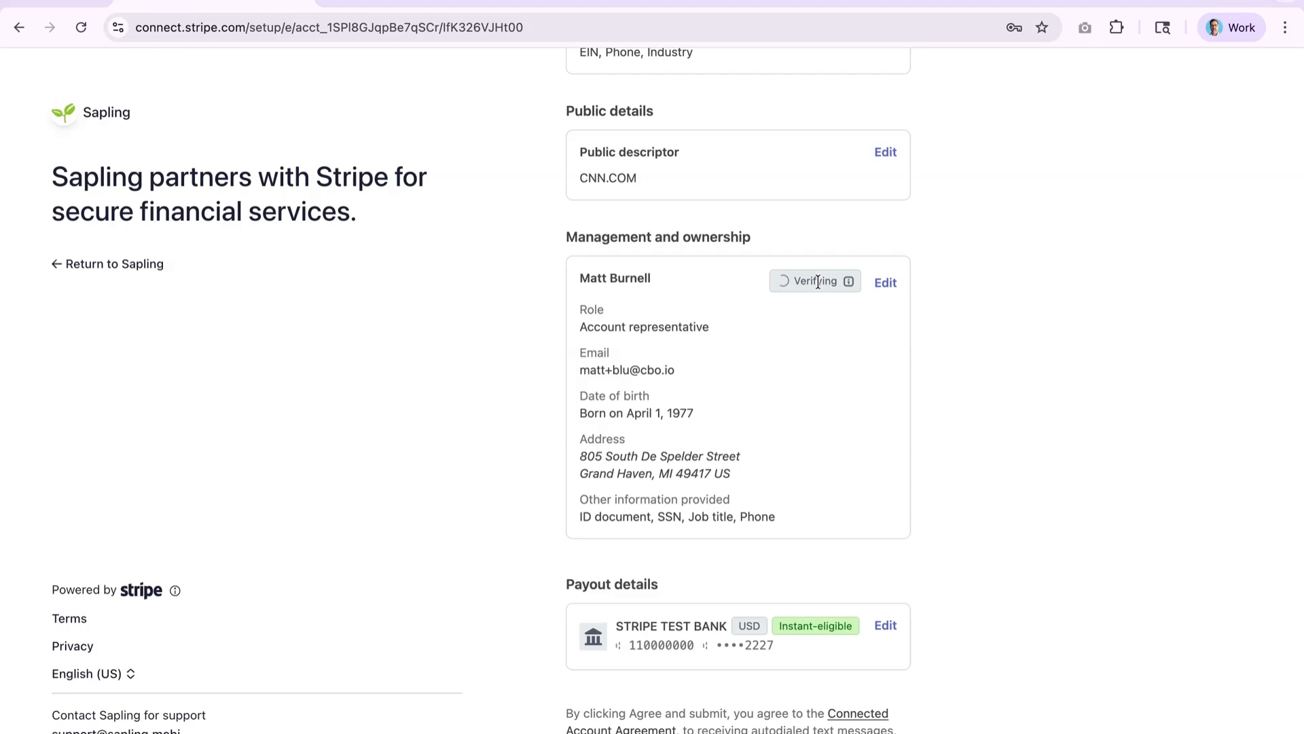
mouse_move(819, 305)
scroll(817, 357, "down", 1)
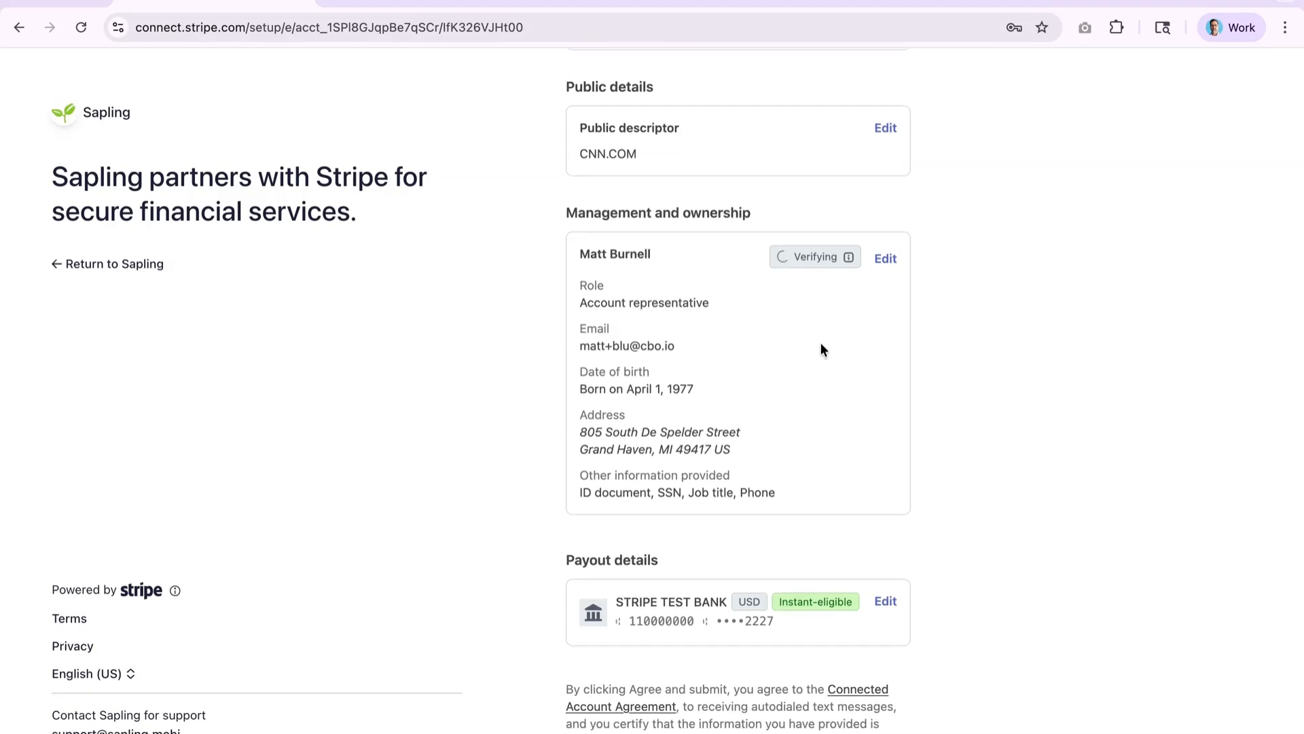
mouse_move(850, 257)
scroll(855, 344, "down", 2)
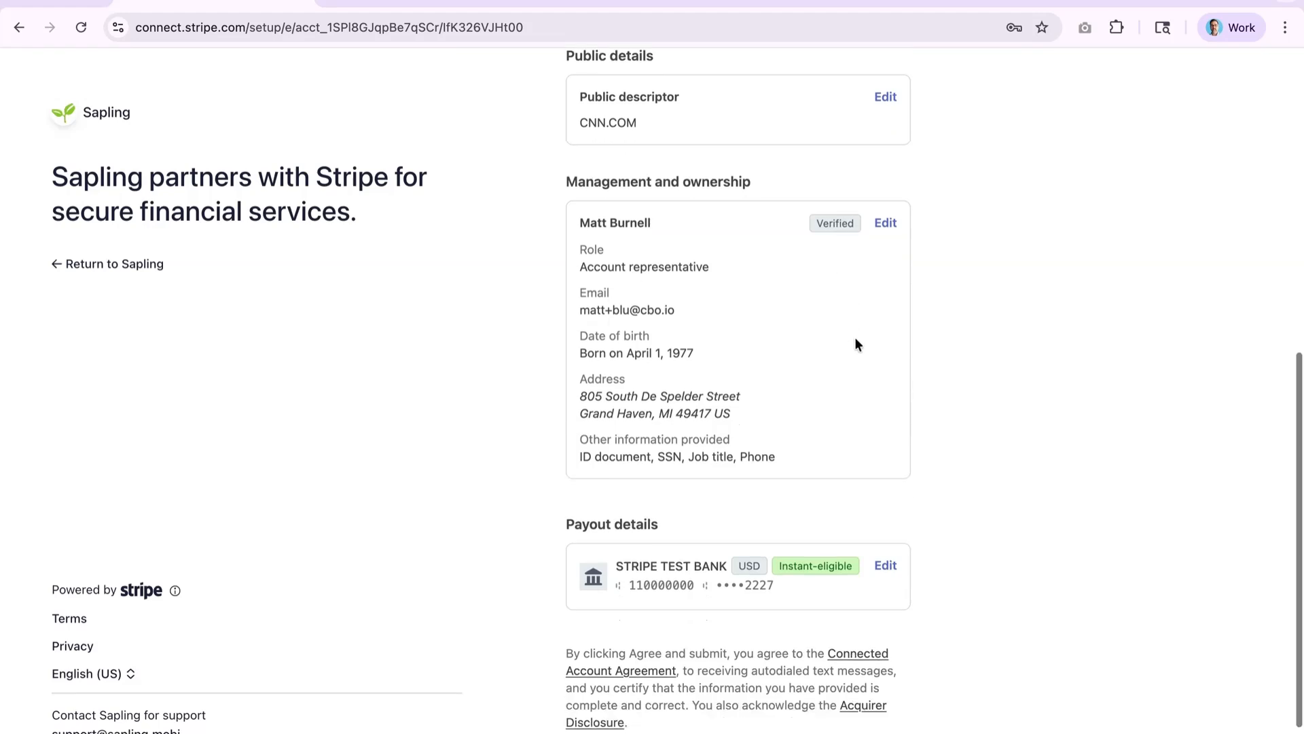
- Agree to the terms, submit onboarding, and go home to the Blu Dog Rescue dashboard
left_click(737, 660)
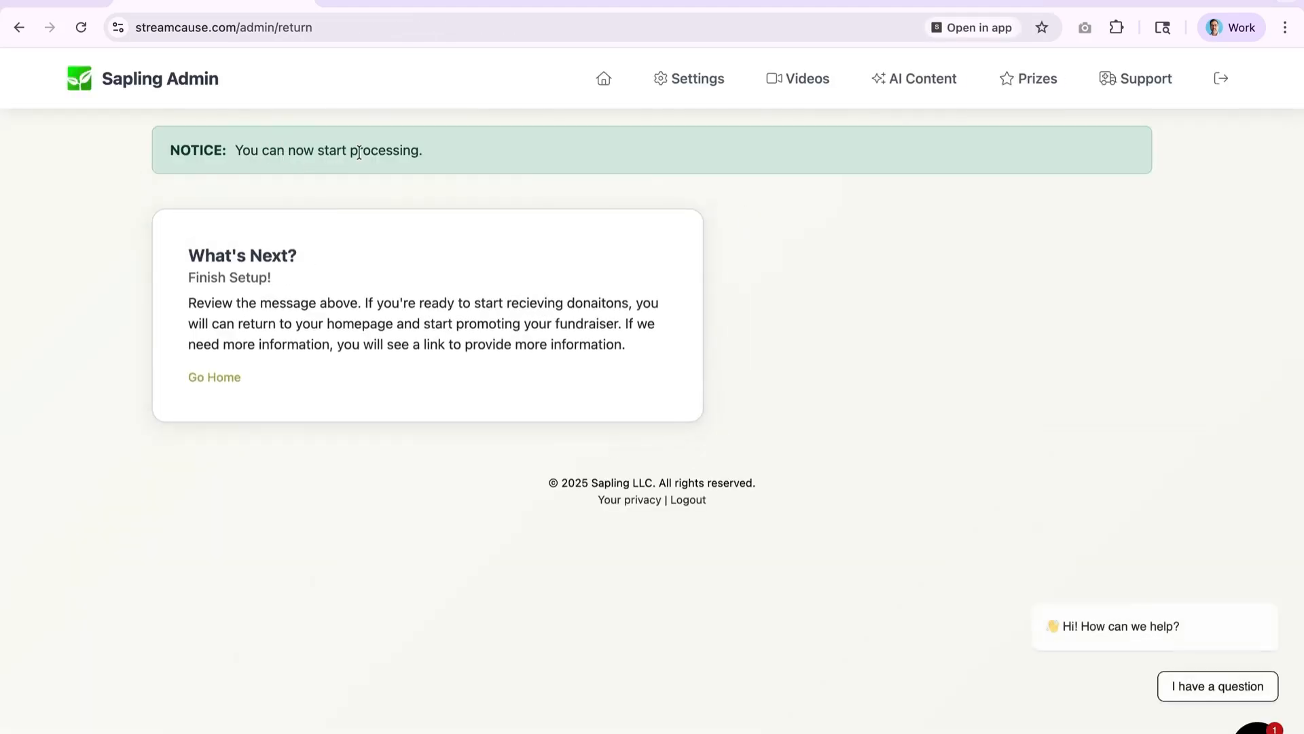
left_click(227, 378)
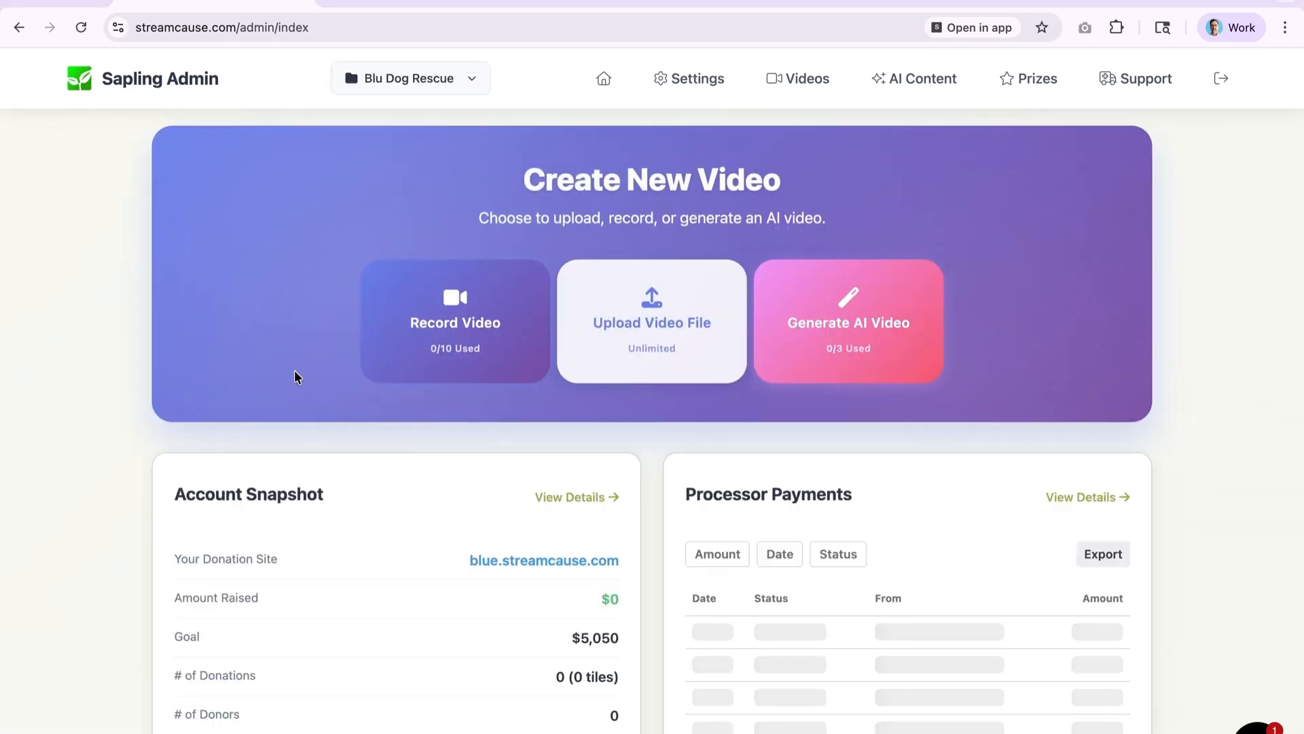